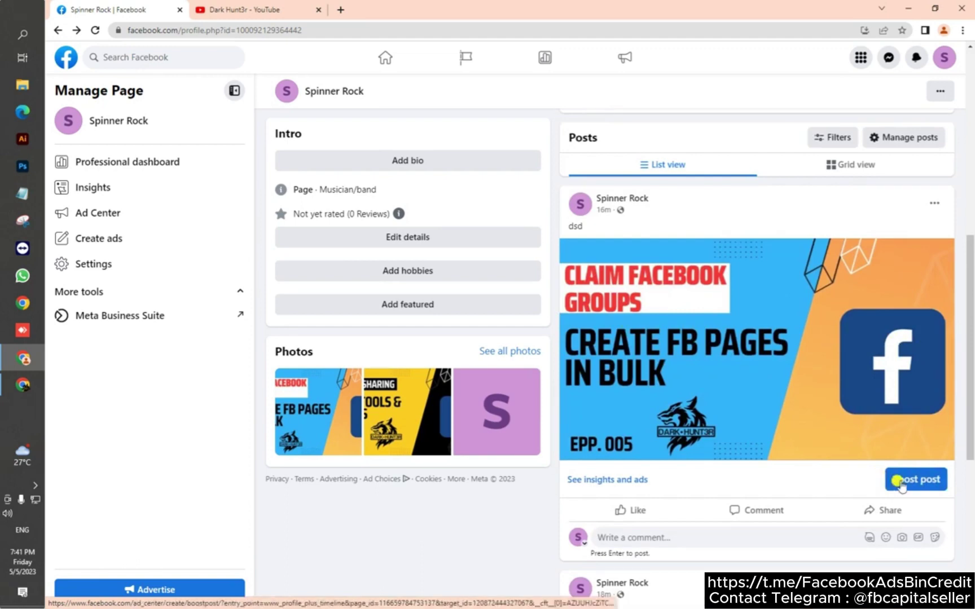
- Start a new photo post on the page using the Bulk Facebook image and the text "fgdfgdf"
click(899, 481)
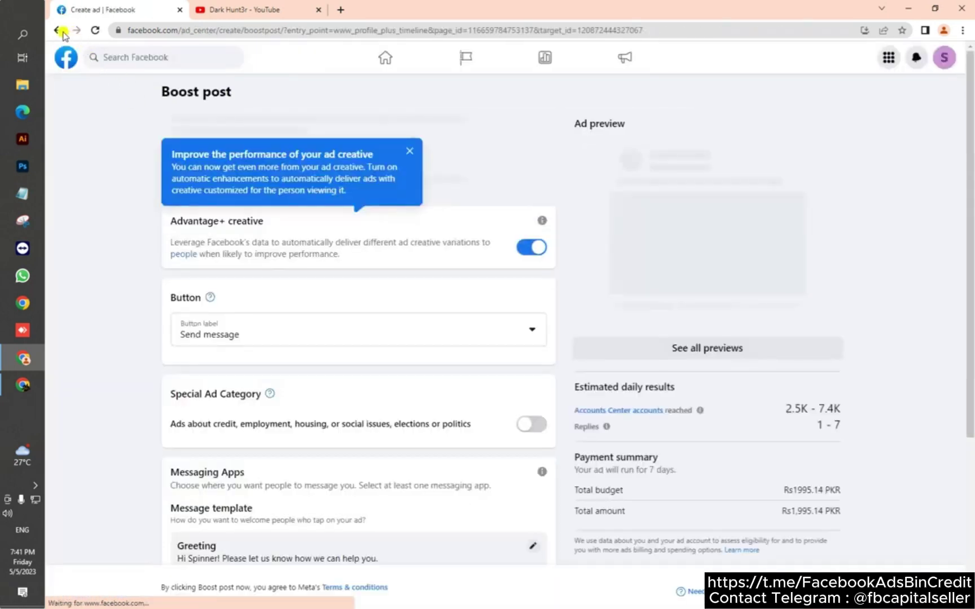
click(58, 30)
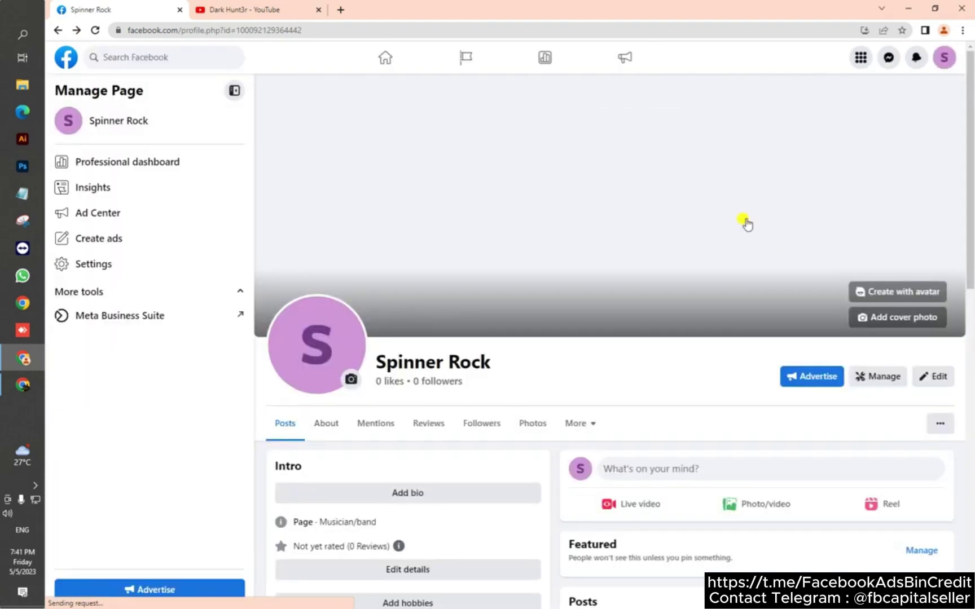
scroll(746, 221, down, 3)
click(771, 310)
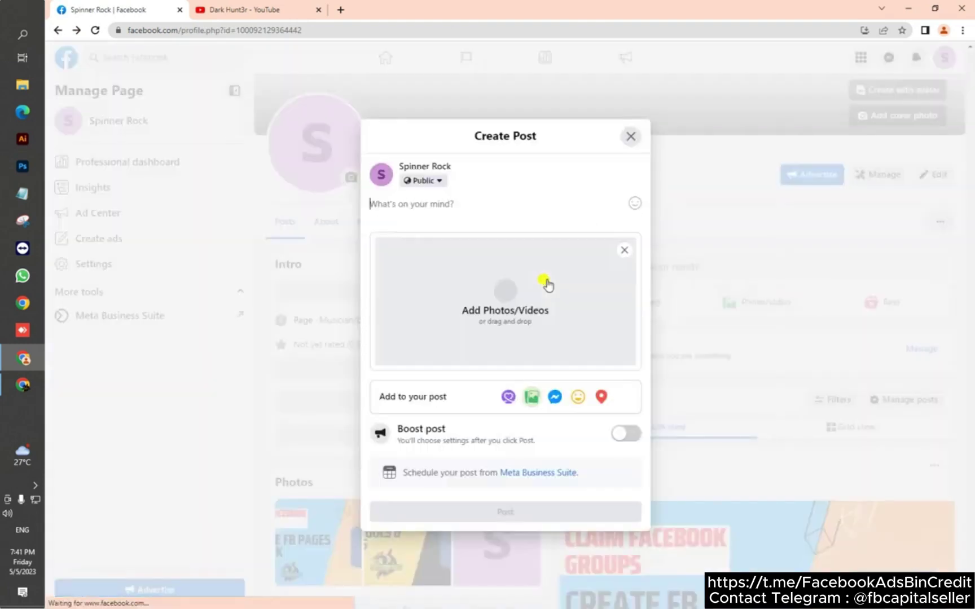
click(506, 272)
double_click(255, 136)
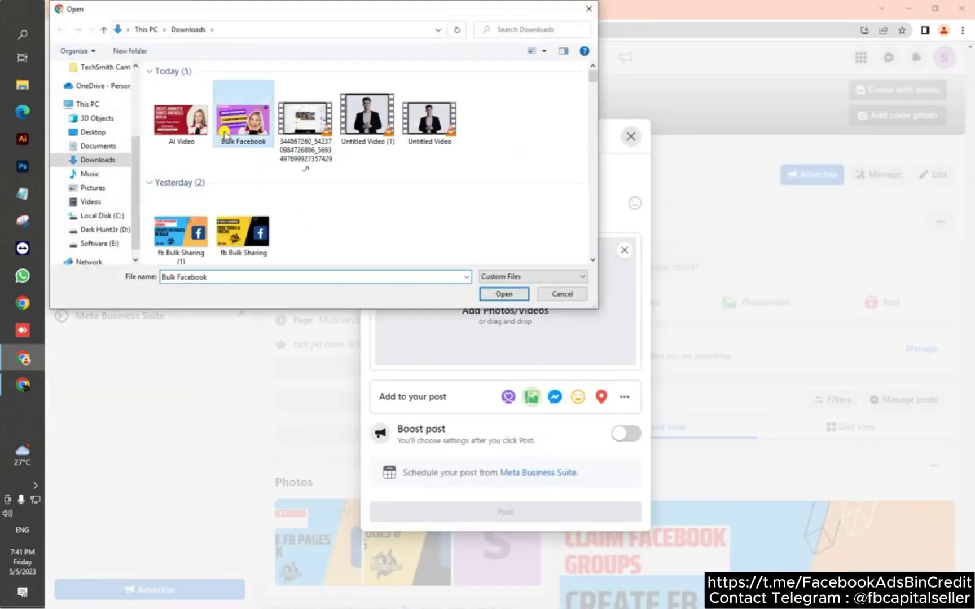
click(417, 193)
text(fgdfgdf)
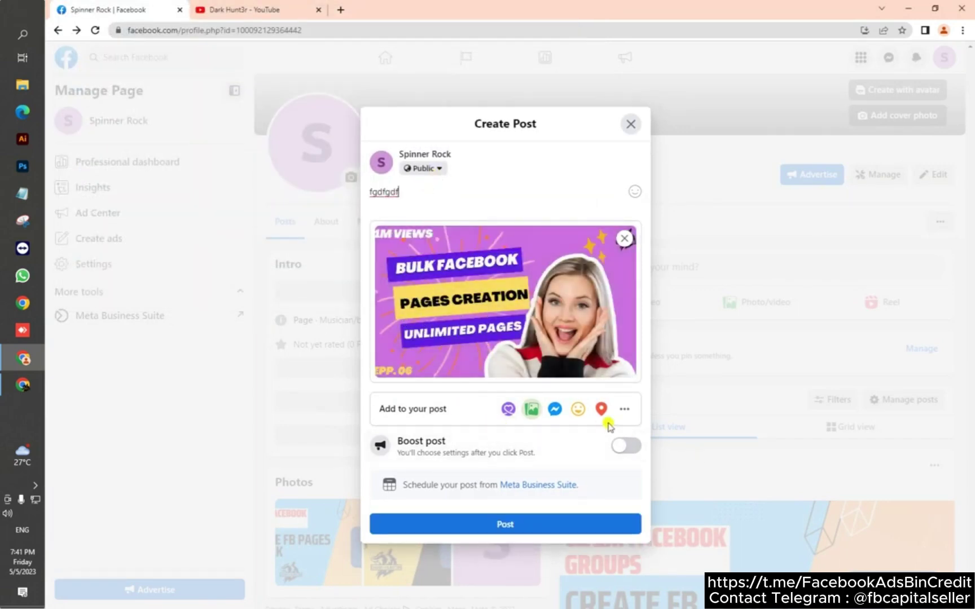
- Publish the post with boosting turned on and dismiss the tip about improving ad creative performance
click(623, 446)
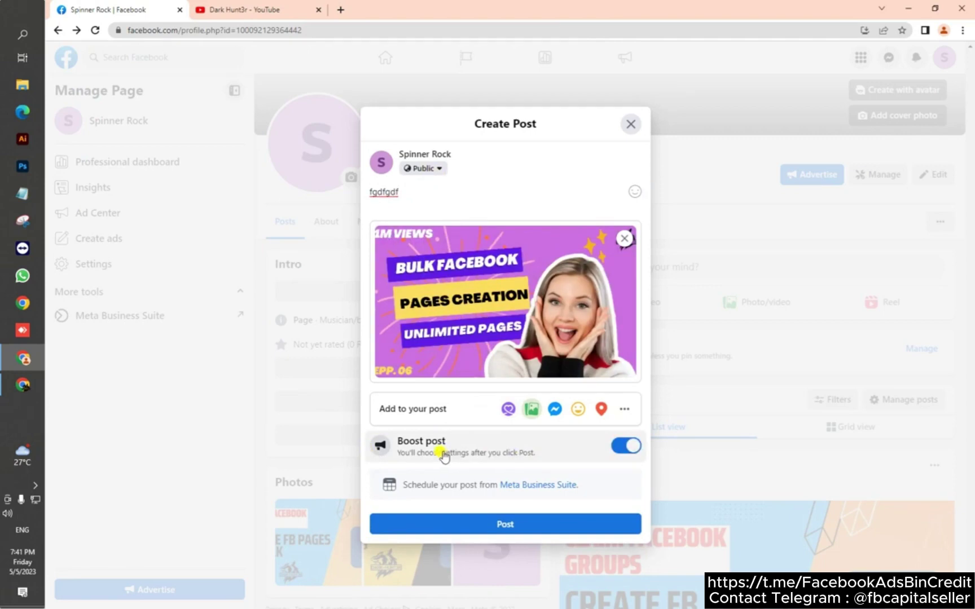
click(541, 525)
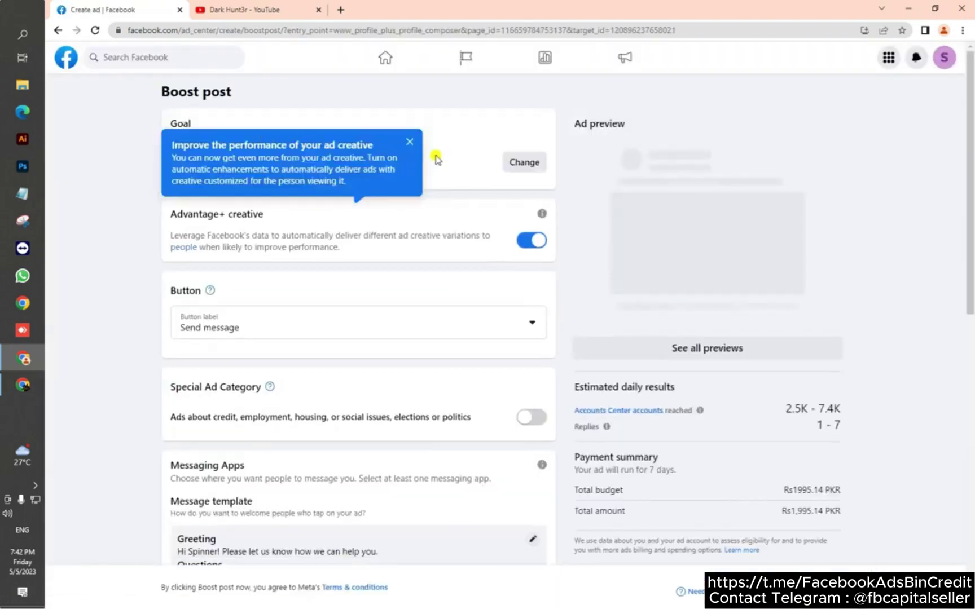
click(410, 143)
- Look through the available button labels for the boosted post without changing the selection
scroll(292, 326, down, 2)
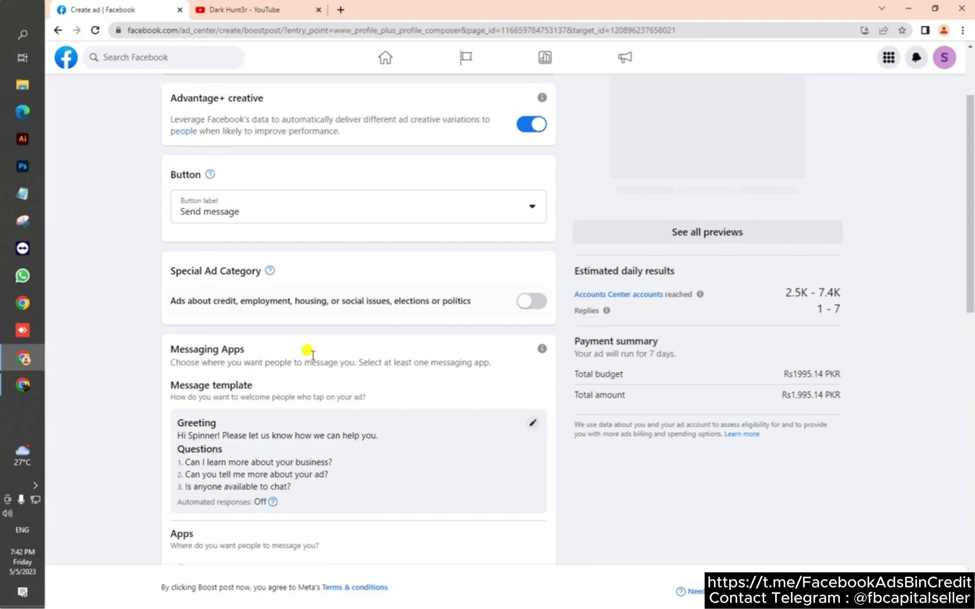
click(195, 212)
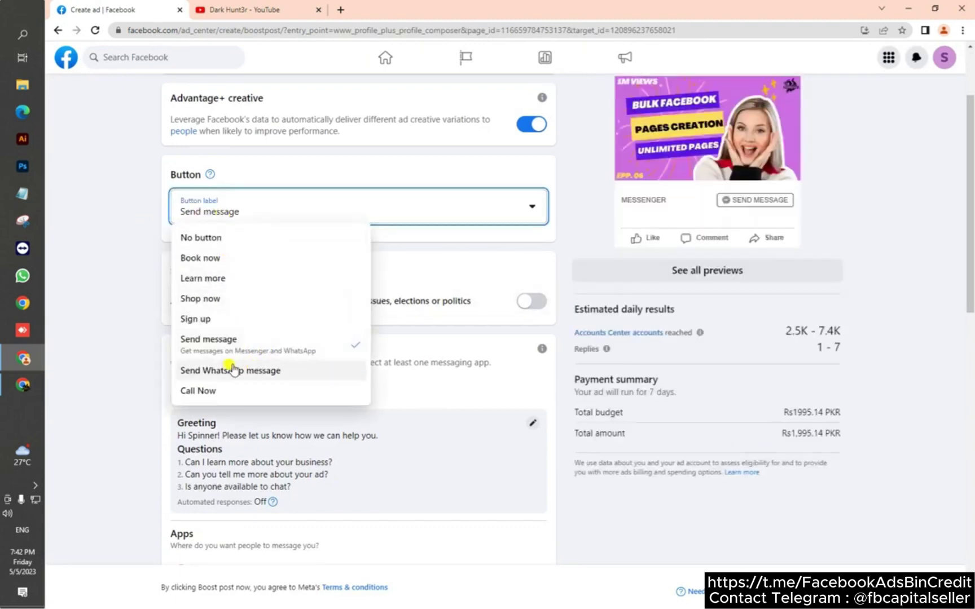
click(145, 263)
- Examine the boost settings for messaging apps, audience, duration, total budget, placements and payment method
scroll(272, 294, down, 3)
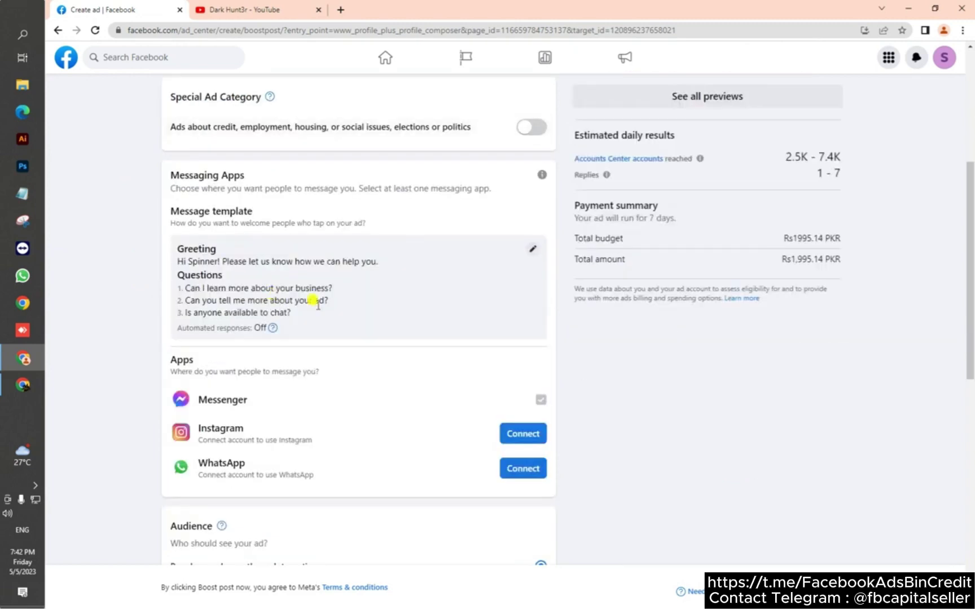
scroll(333, 323, down, 1)
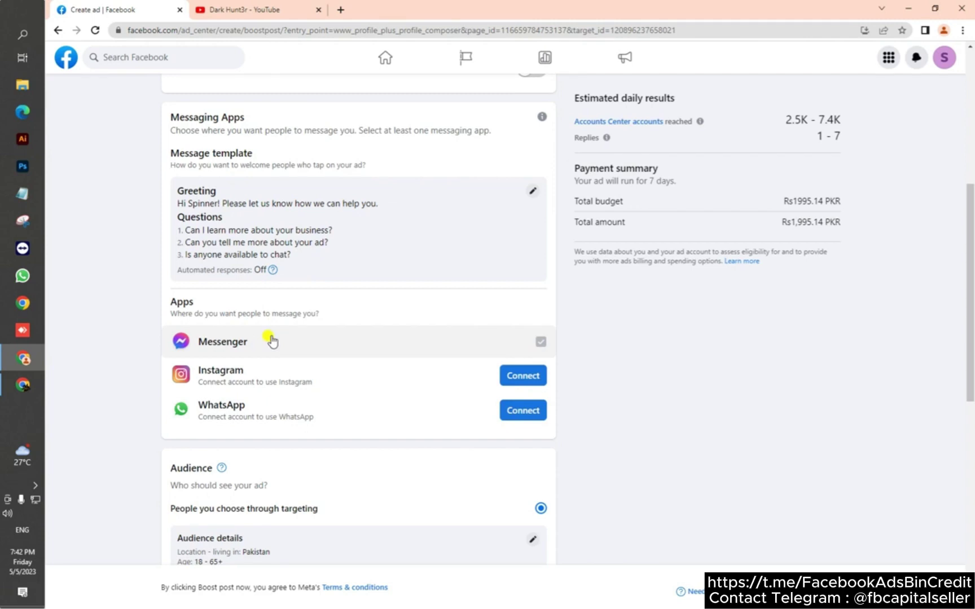
scroll(265, 486, down, 3)
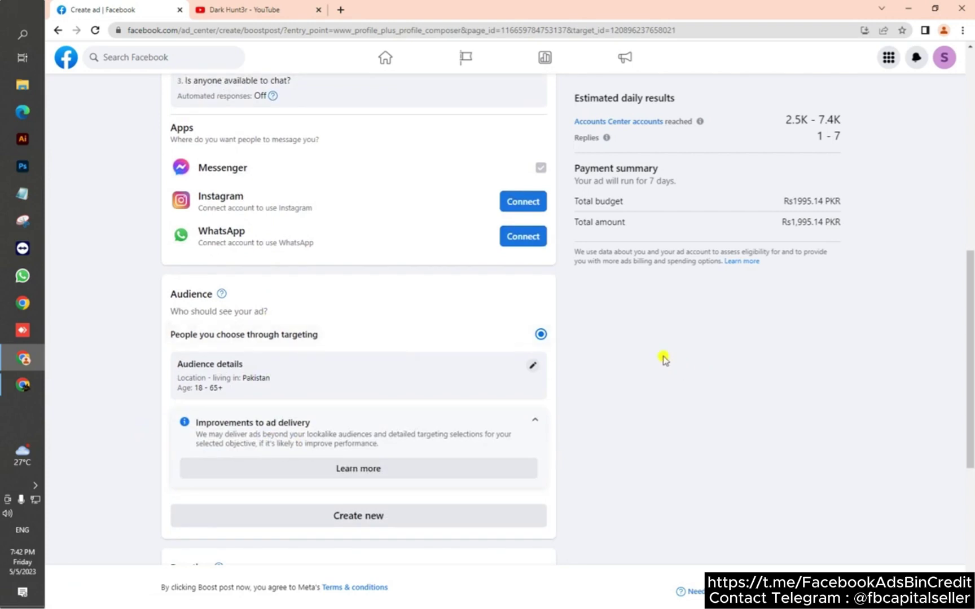
scroll(511, 359, down, 2)
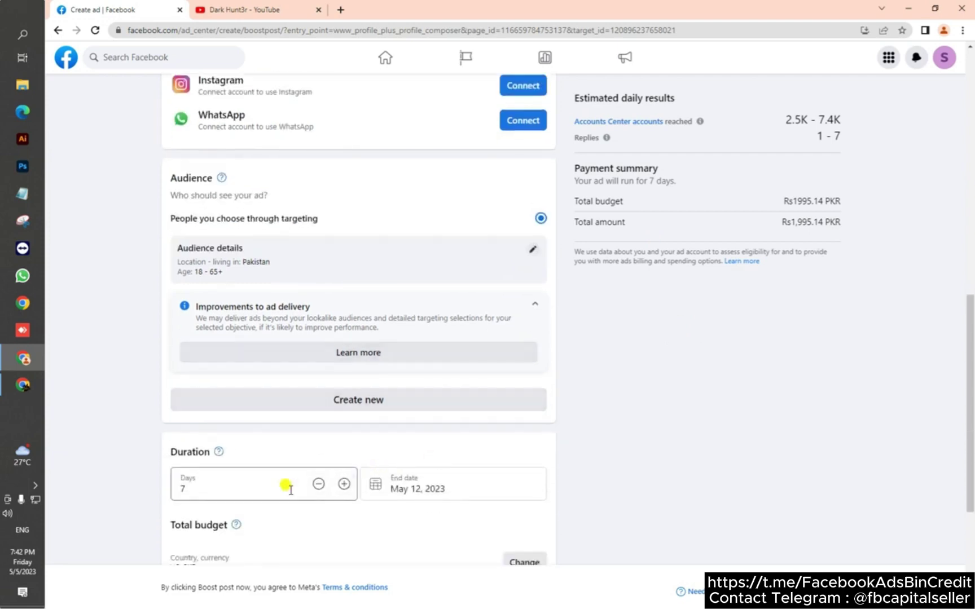
scroll(285, 488, down, 1)
scroll(286, 489, down, 3)
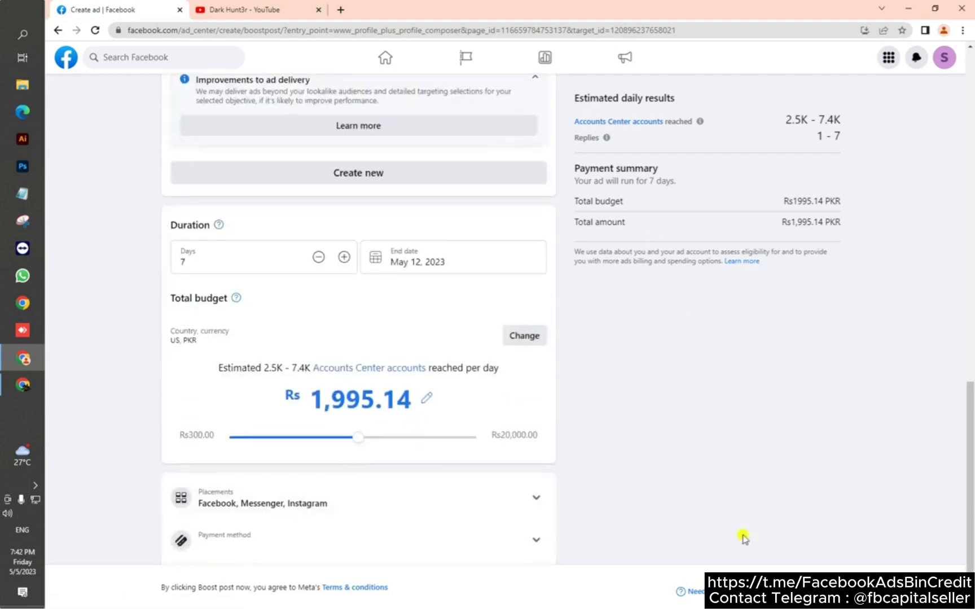
scroll(659, 428, up, 3)
scroll(659, 428, up, 3)
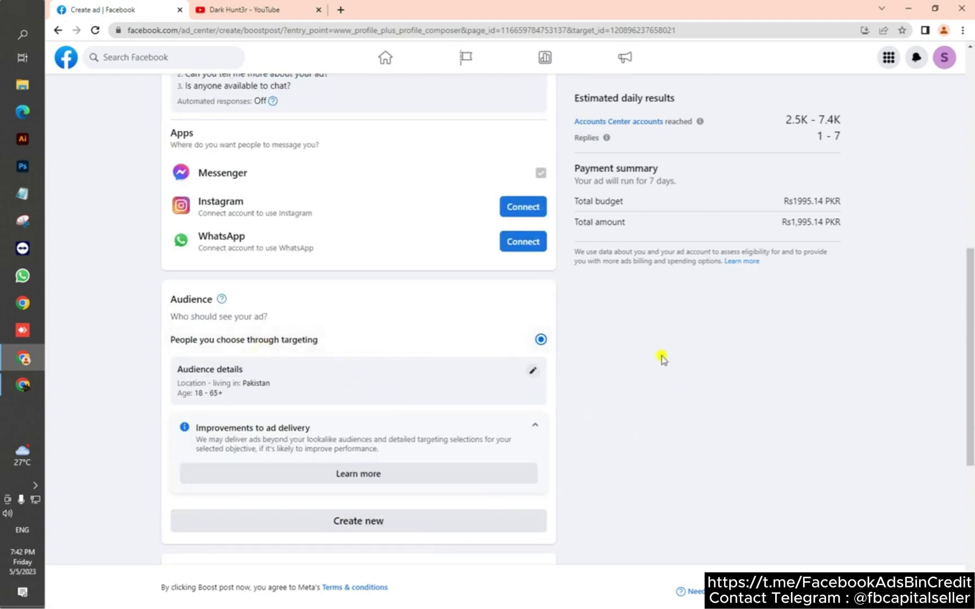
scroll(391, 342, up, 3)
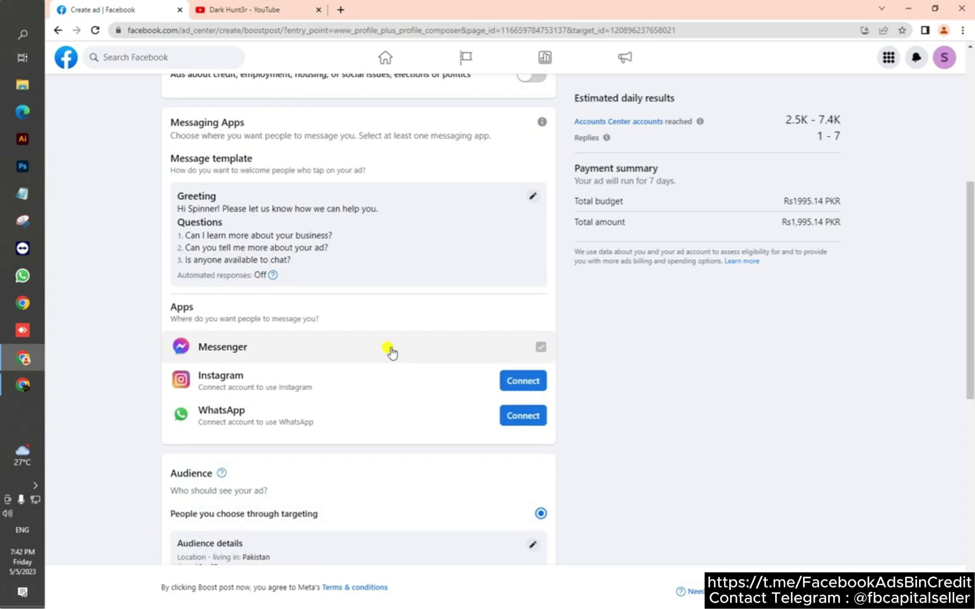
scroll(193, 417, down, 3)
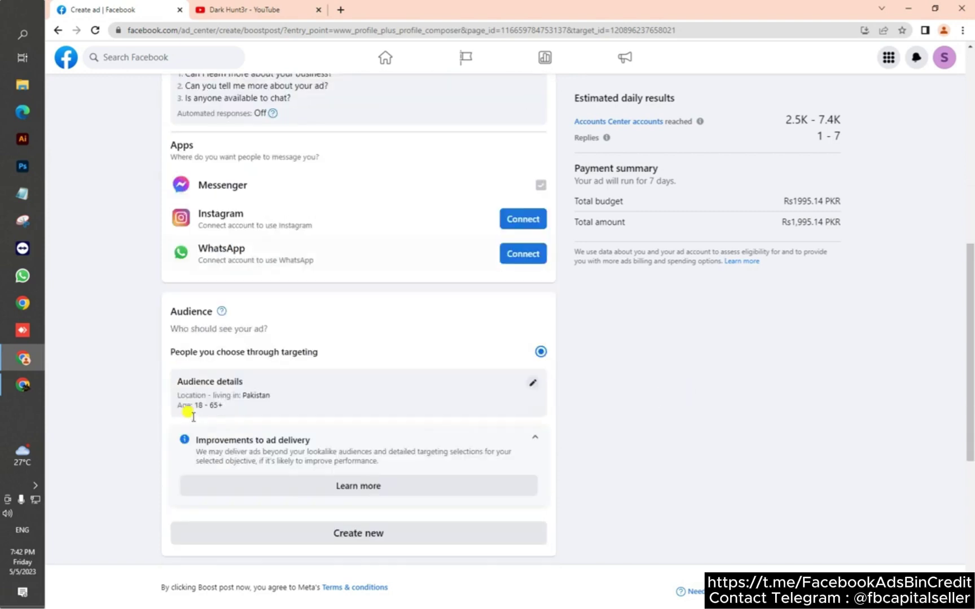
scroll(250, 483, down, 3)
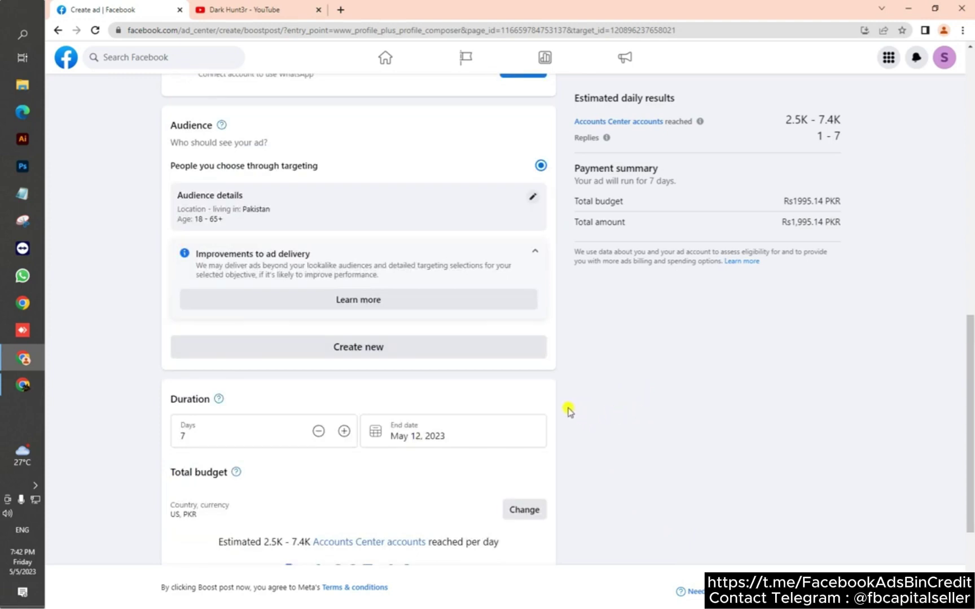
scroll(514, 401, up, 2)
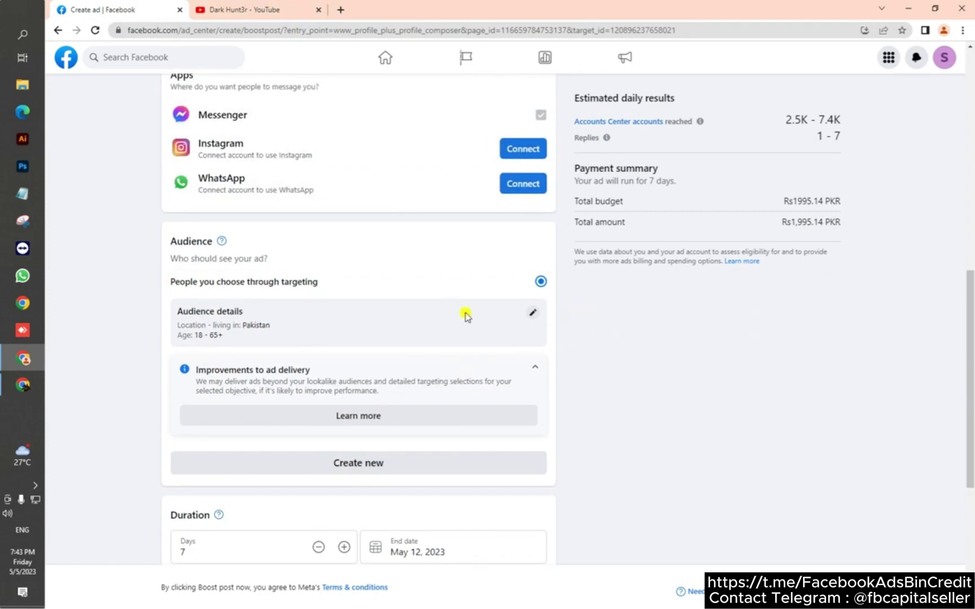
scroll(349, 321, up, 7)
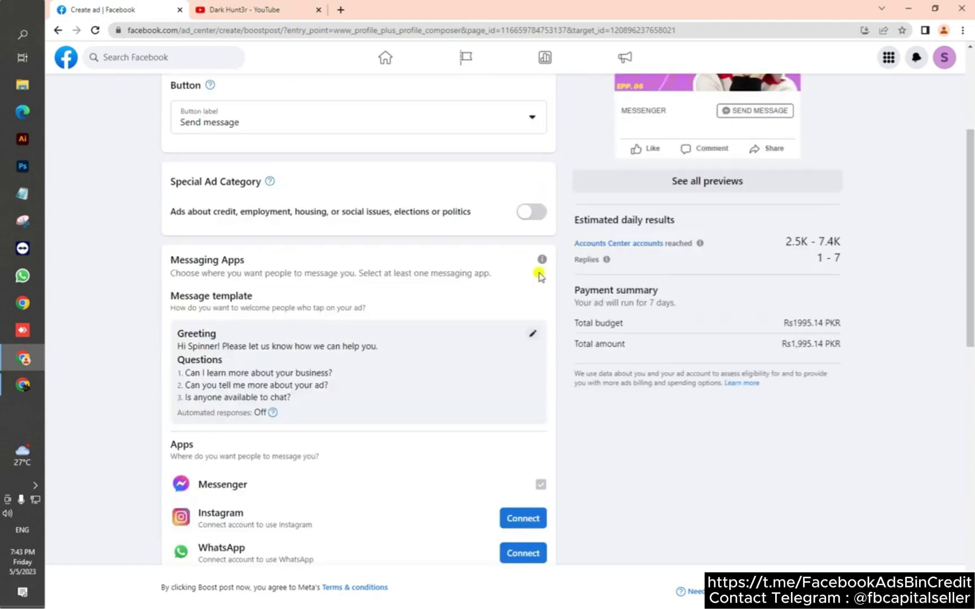
scroll(611, 312, down, 12)
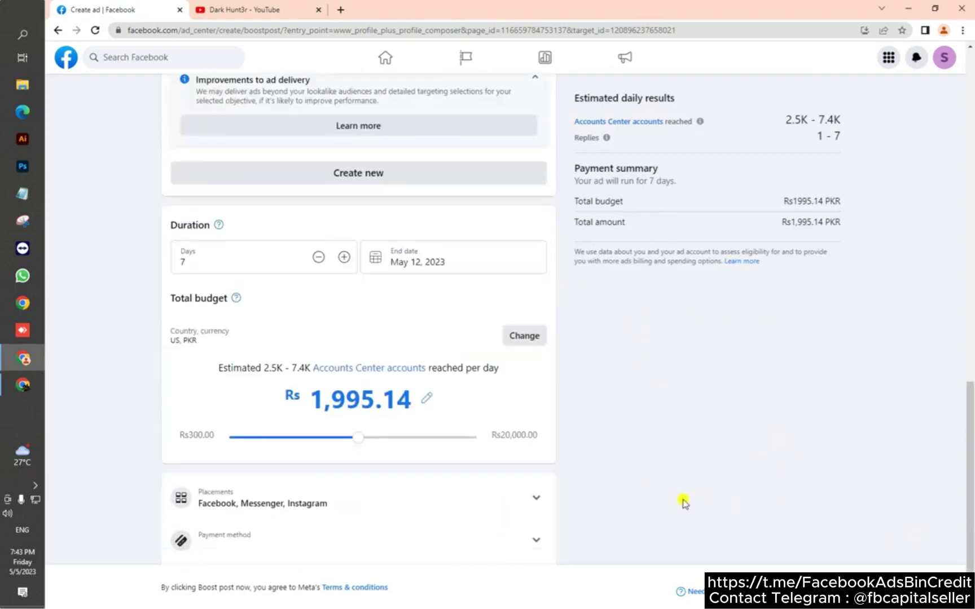
scroll(496, 350, up, 4)
- Leave the boost setup without saving and return to the page's profile and posts
key(alt+Left)
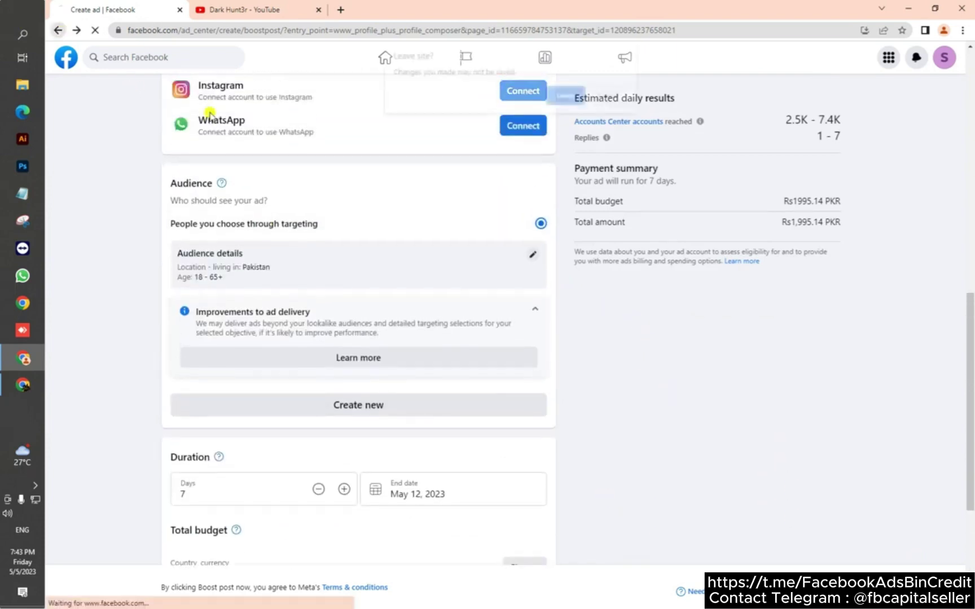
click(565, 94)
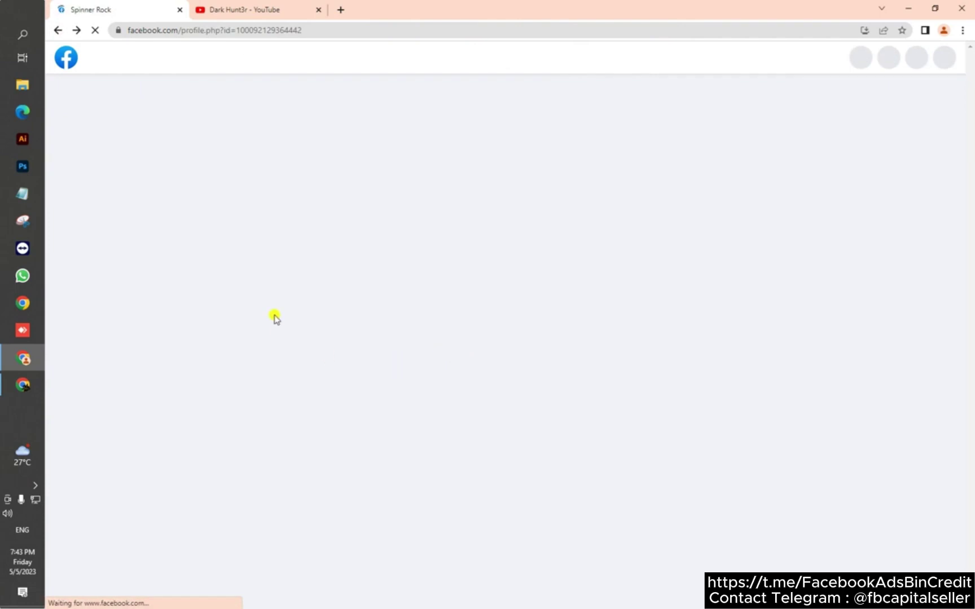
scroll(483, 339, down, 4)
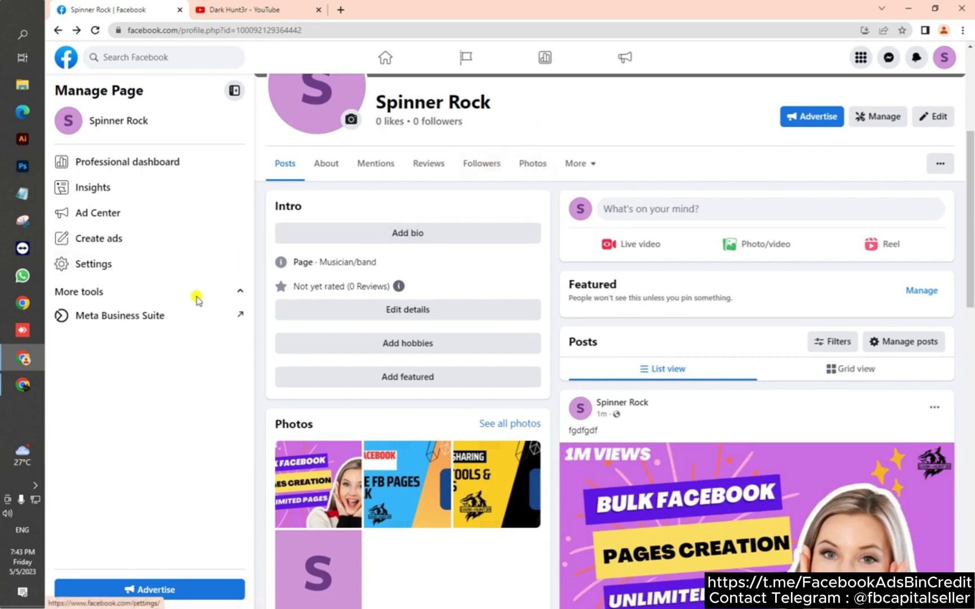
- Open the form for creating a new ad for the page and examine its creative, special category and messaging settings
click(135, 589)
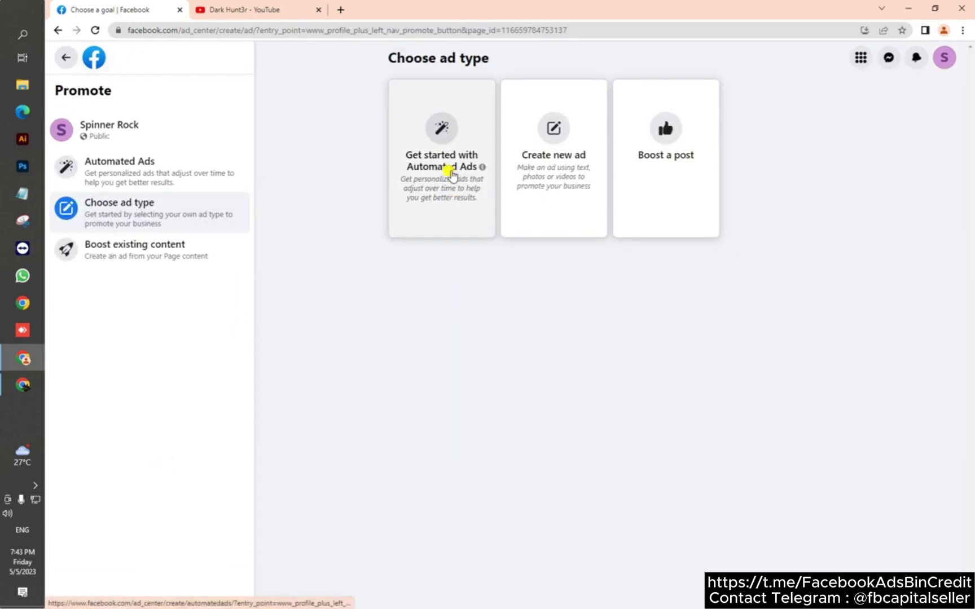
click(556, 189)
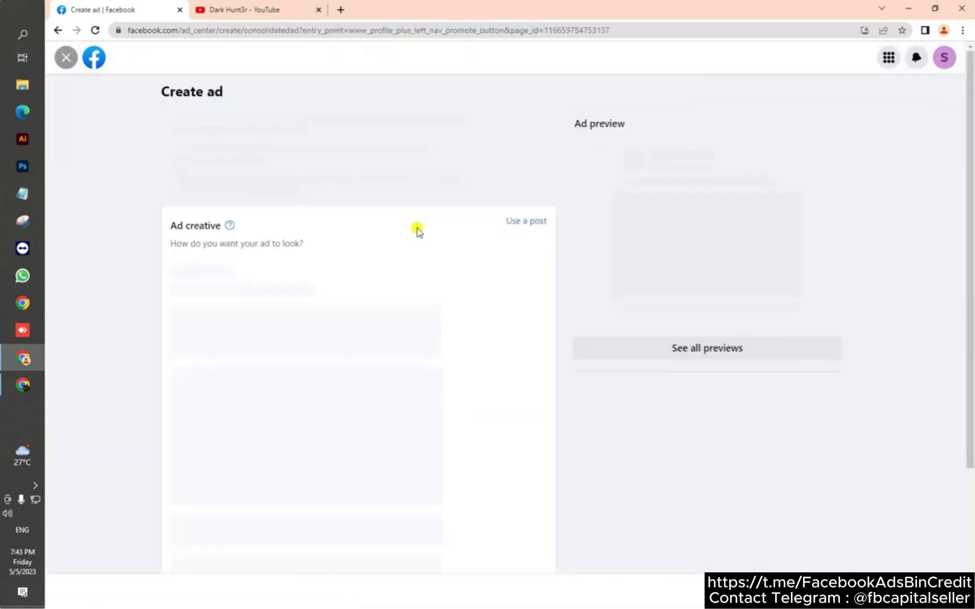
scroll(395, 285, down, 2)
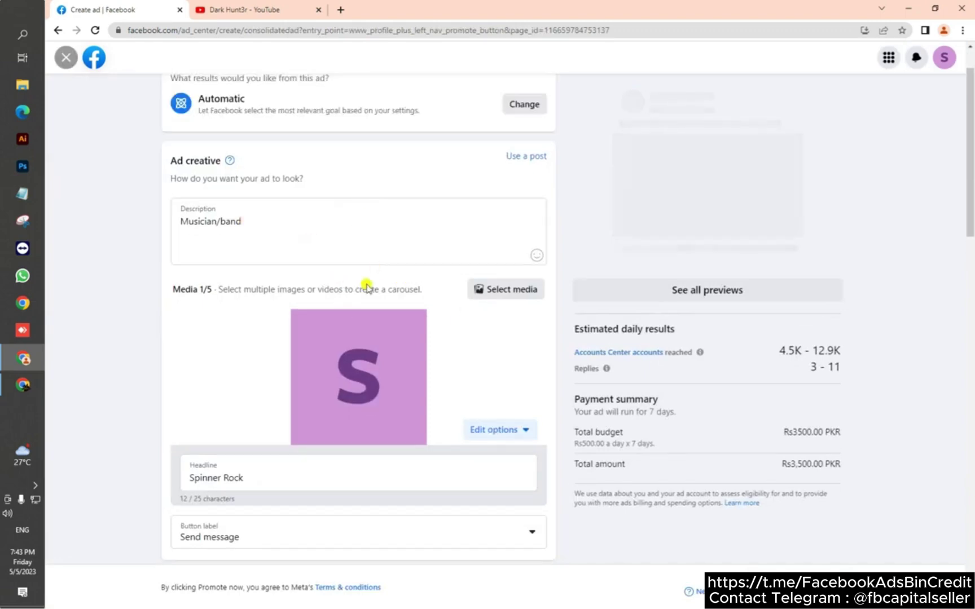
scroll(366, 285, down, 6)
scroll(299, 466, down, 5)
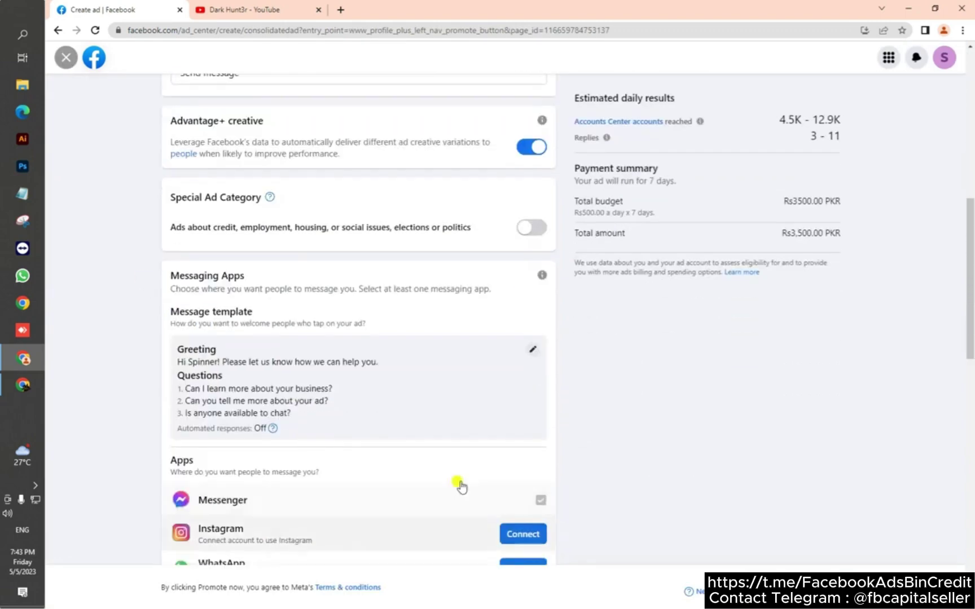
- Discard the new ad, leave the ad type selection and return to the page's profile
click(66, 57)
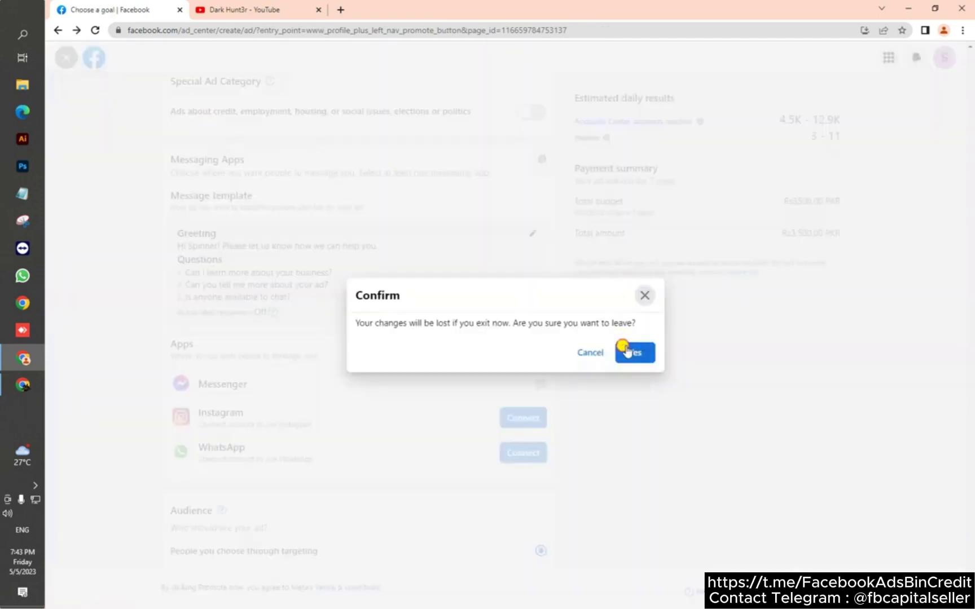
click(626, 350)
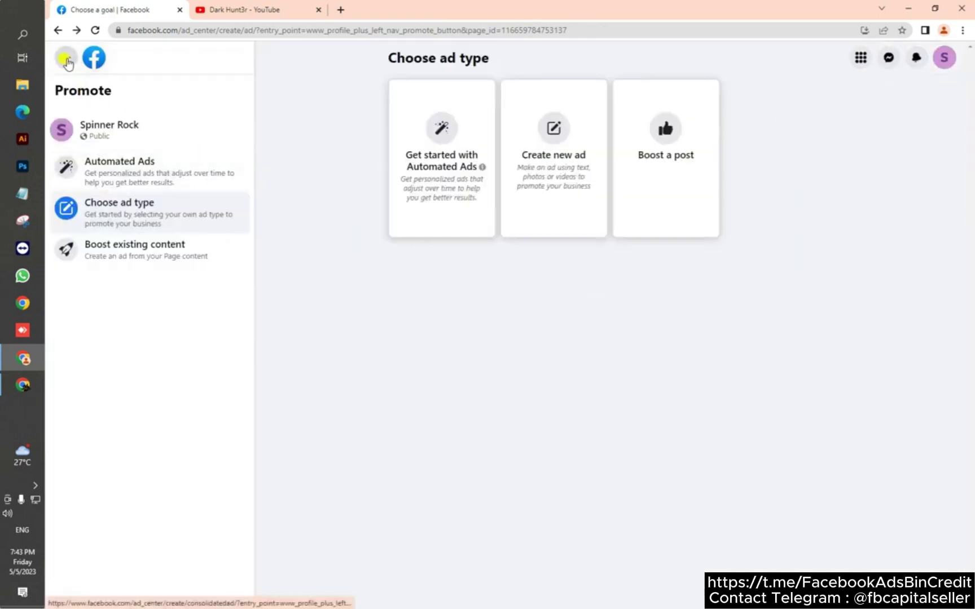
click(66, 57)
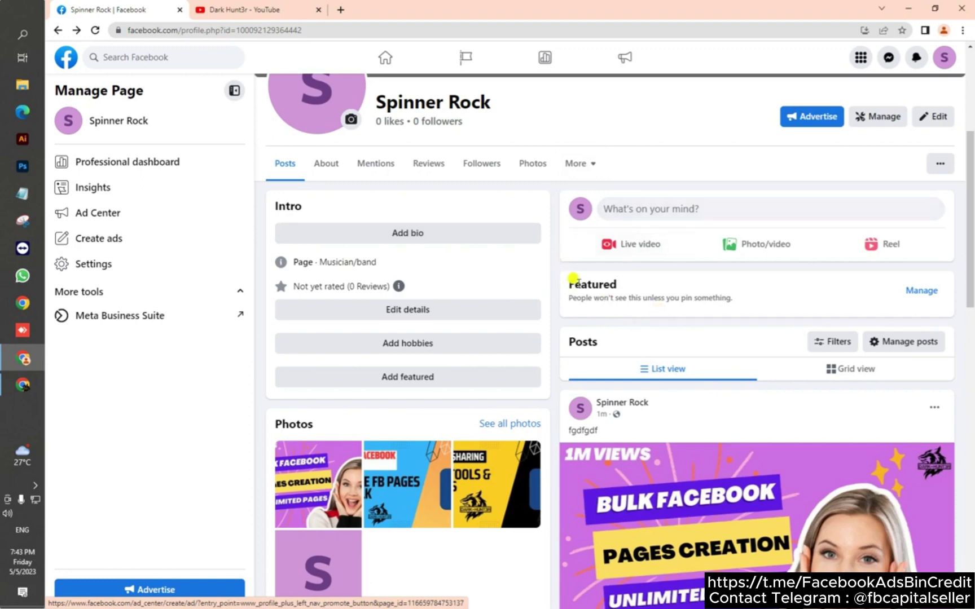
scroll(694, 360, down, 1)
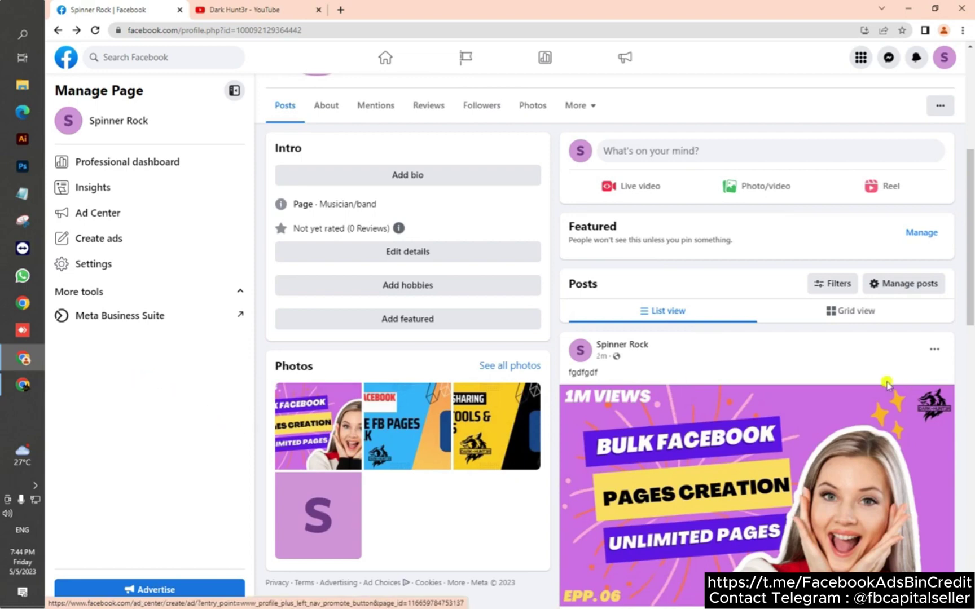
scroll(823, 263, up, 2)
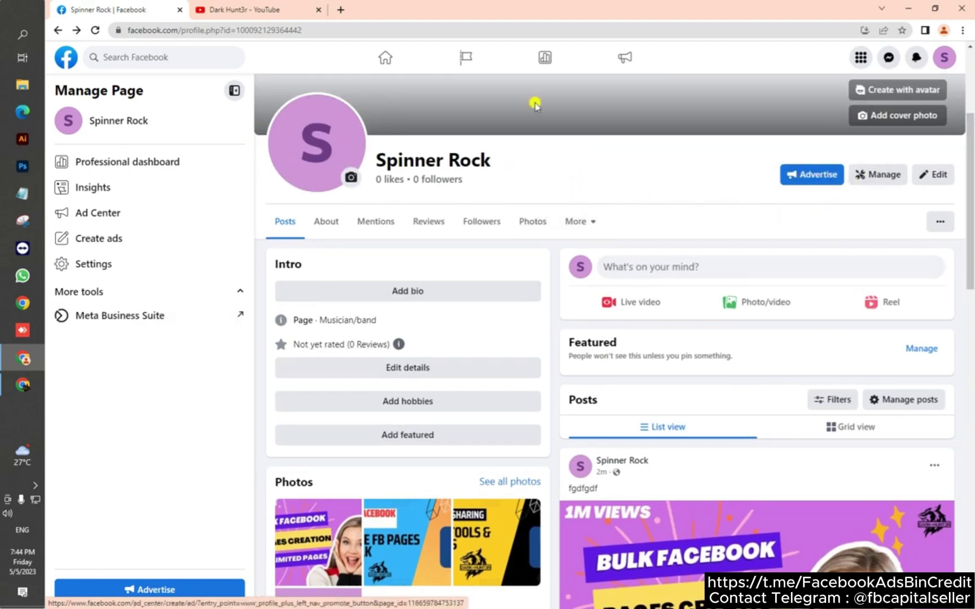
- Open Meta Business Suite at business.facebook in a new browser tab and go to the page's ads overview
click(340, 9)
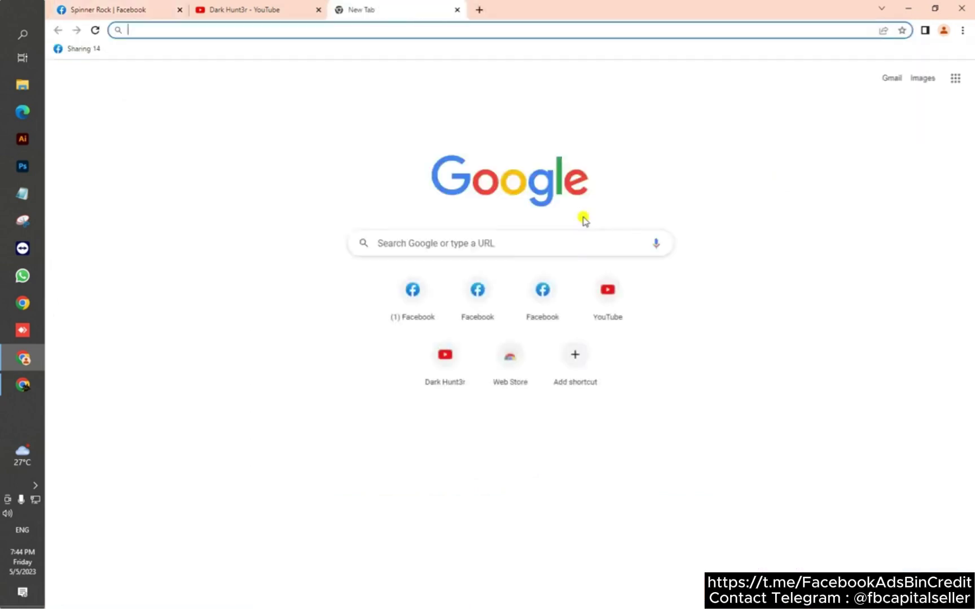
text(bui)
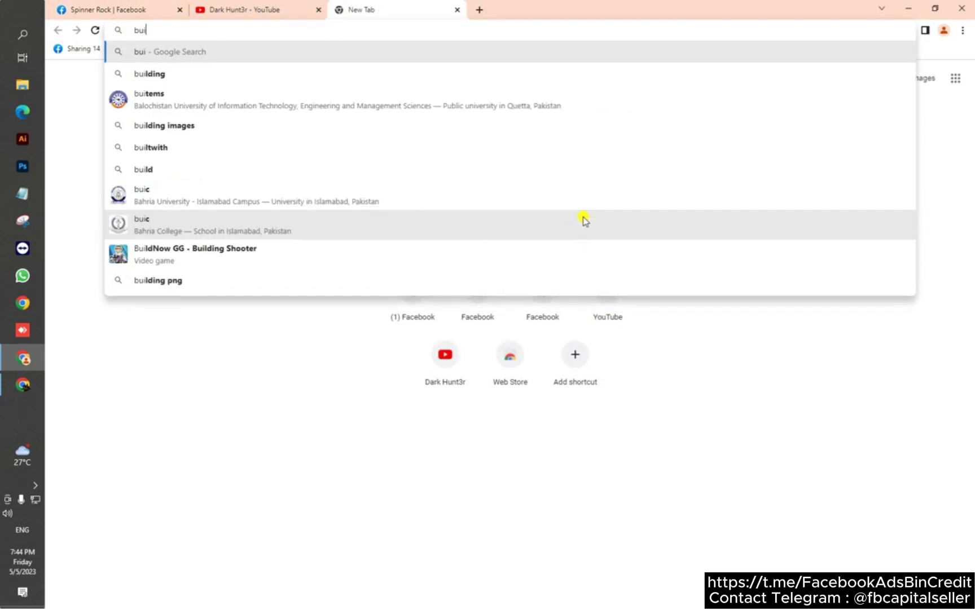
key(BackSpace)
text(siness.facebook)
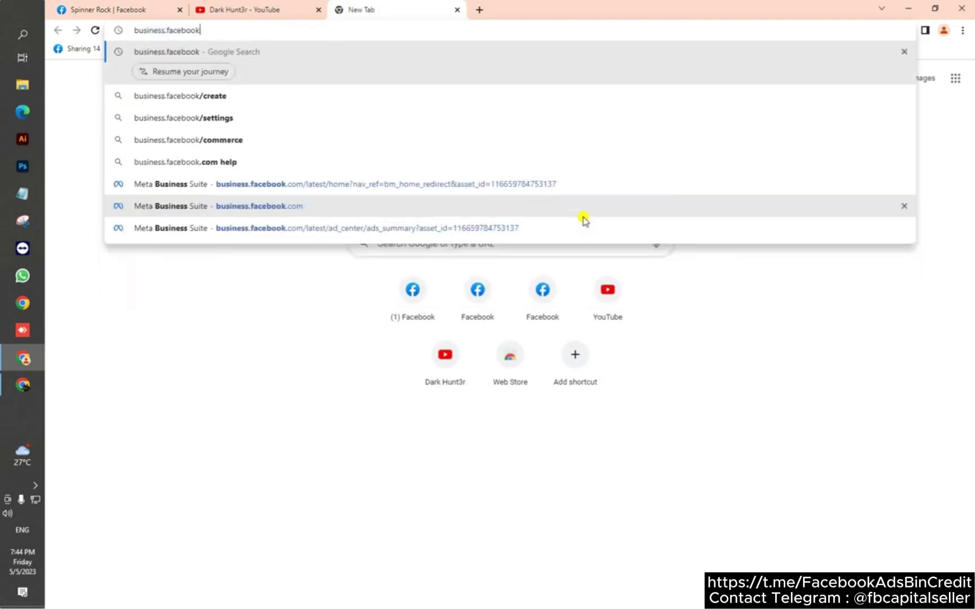
key(Return)
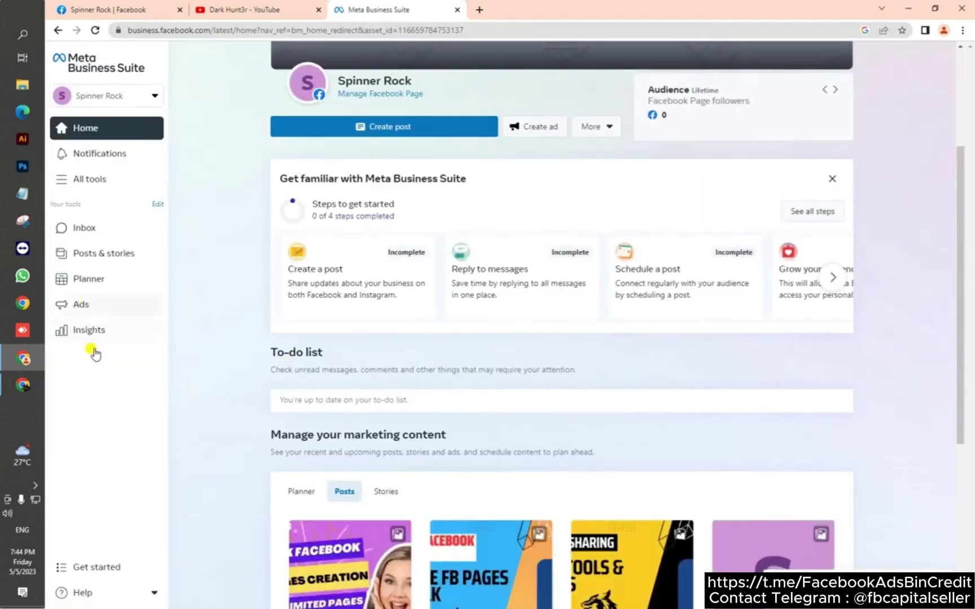
click(91, 308)
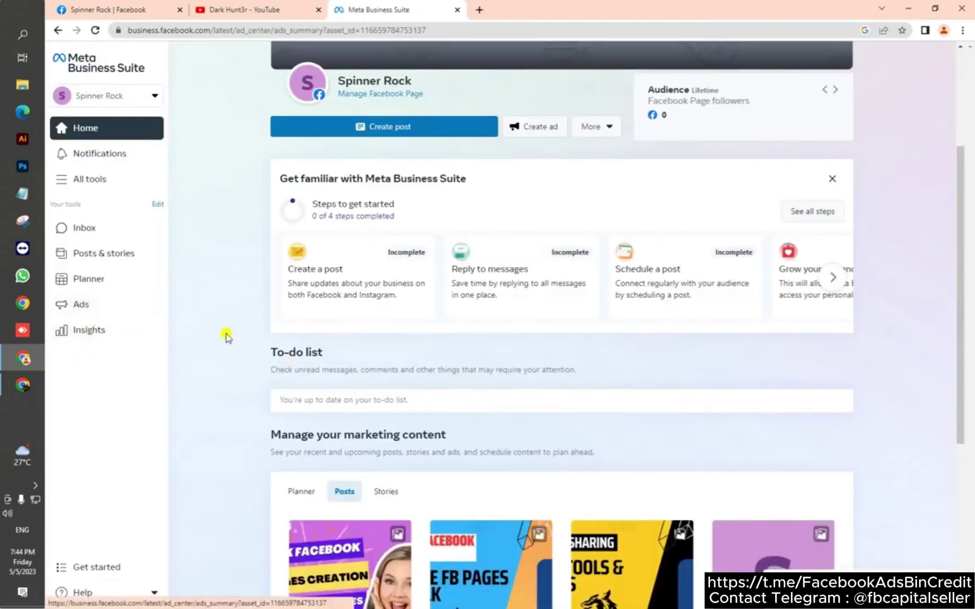
click(375, 404)
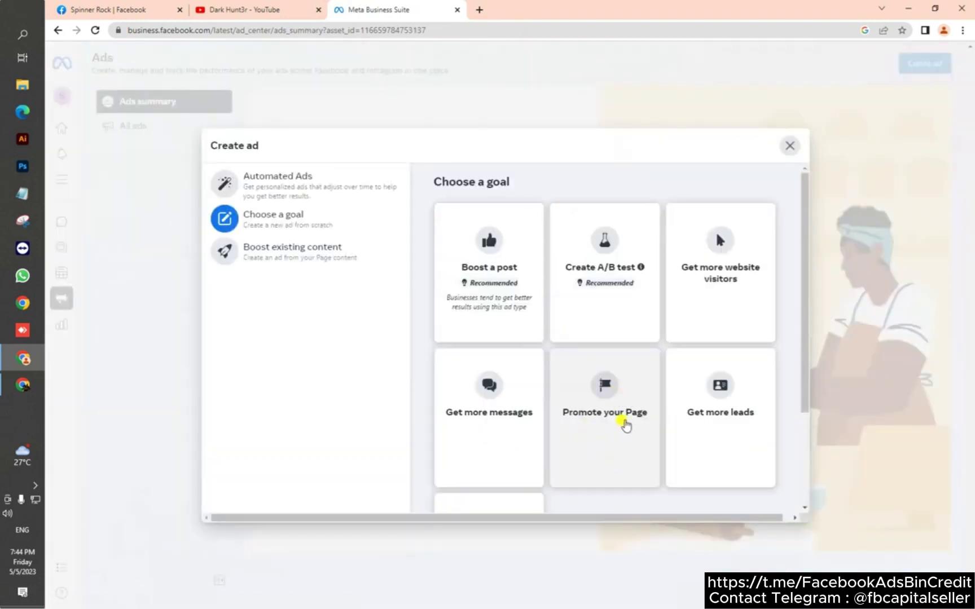
click(598, 415)
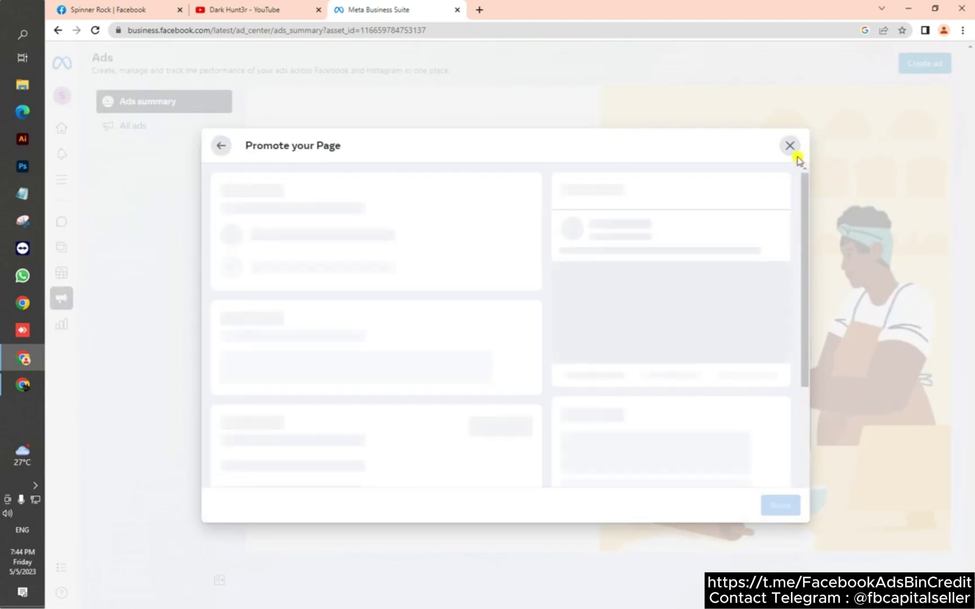
click(789, 145)
click(634, 348)
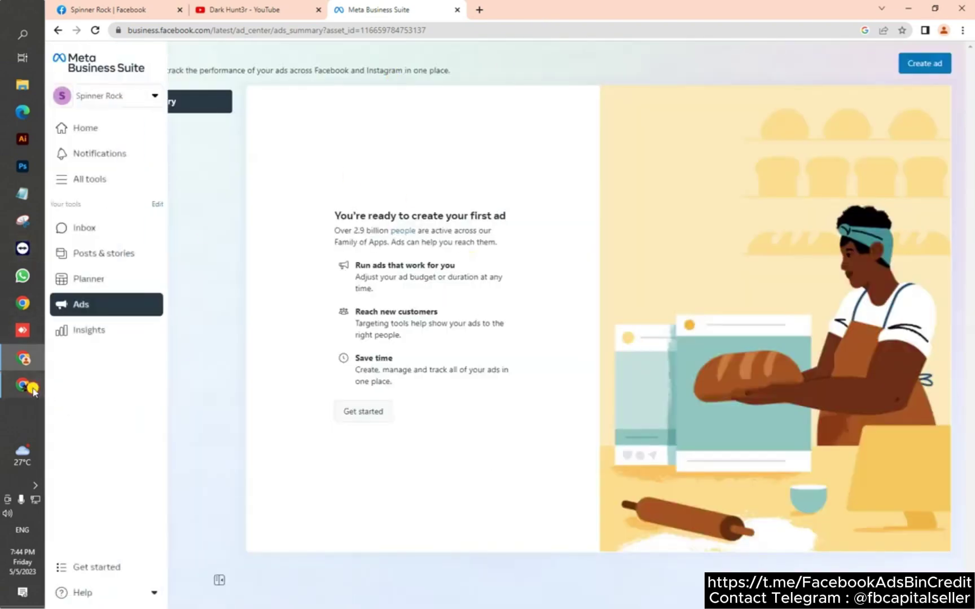
- Switch to the other browser window and examine the reach, cost and activity results of the completed page likes ad
click(22, 385)
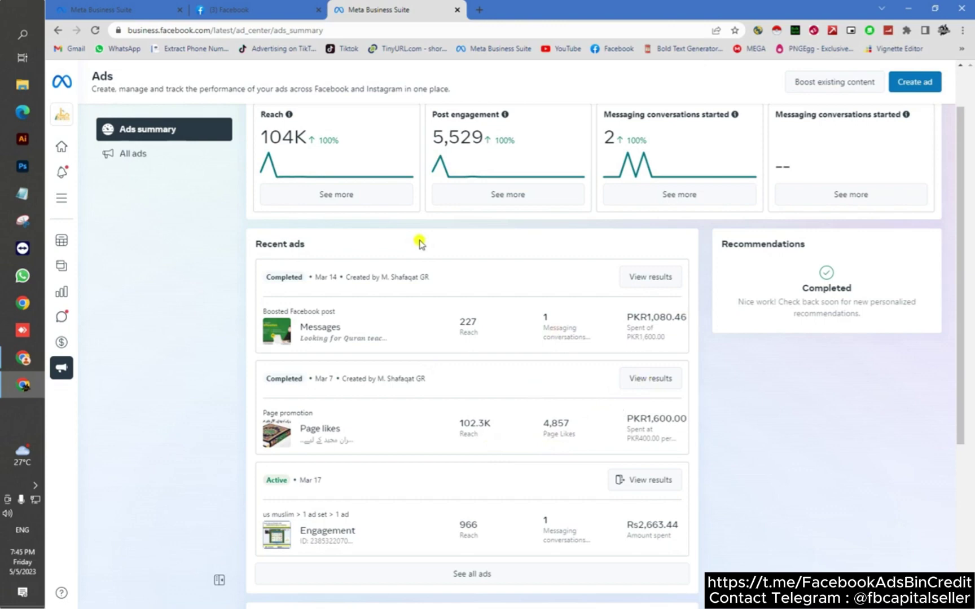
click(555, 152)
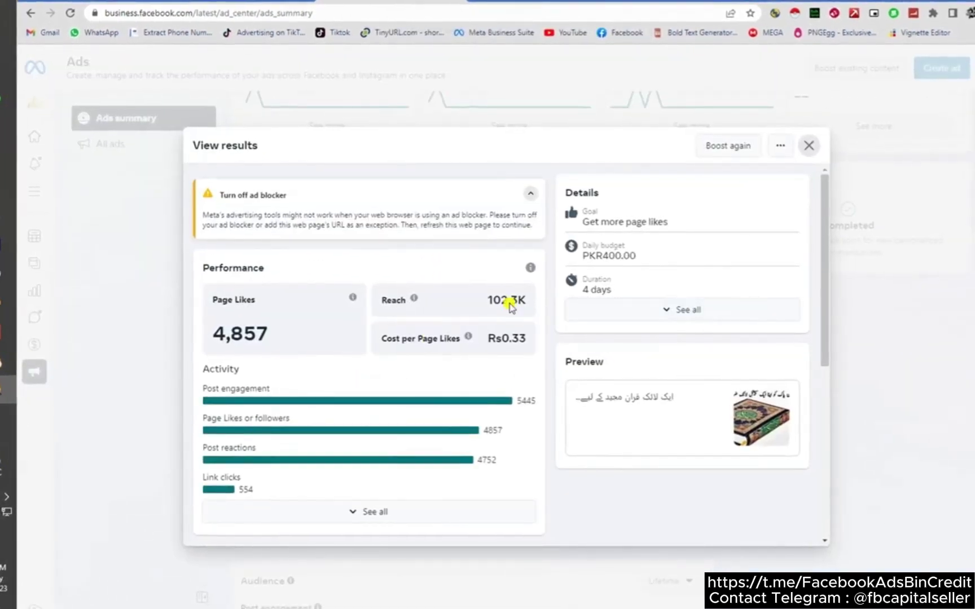
drag(488, 300, 500, 294)
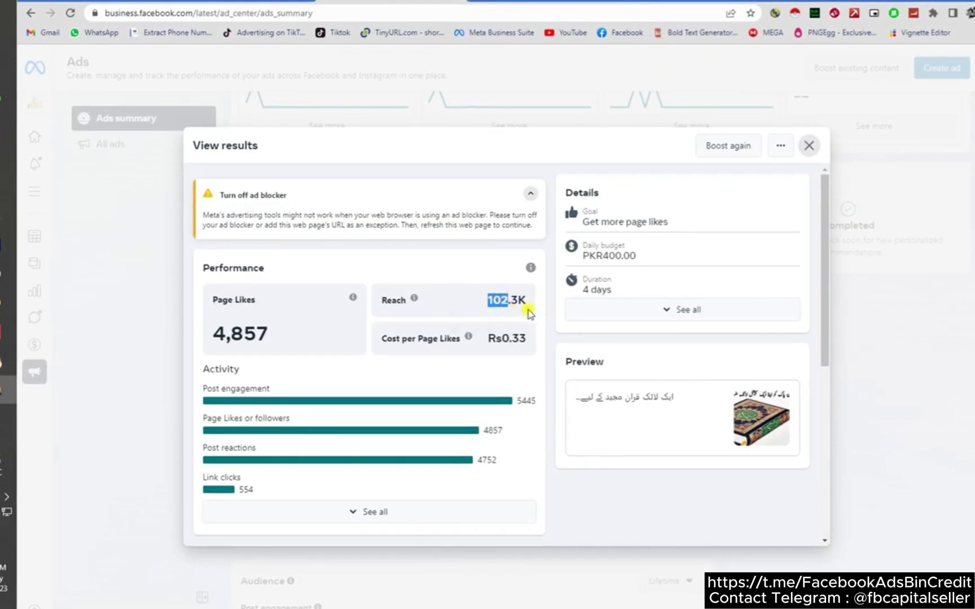
drag(502, 339, 510, 340)
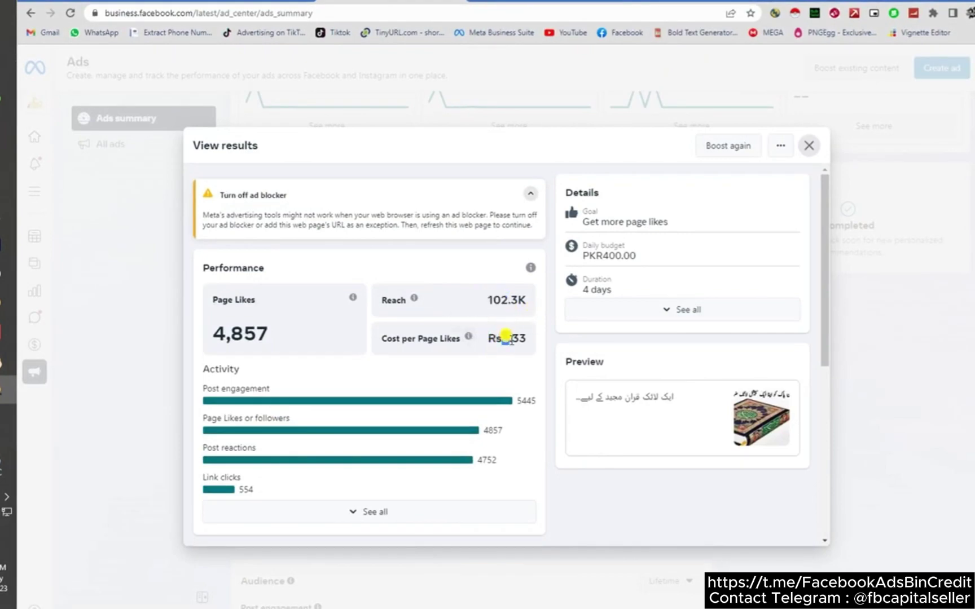
scroll(483, 363, down, 1)
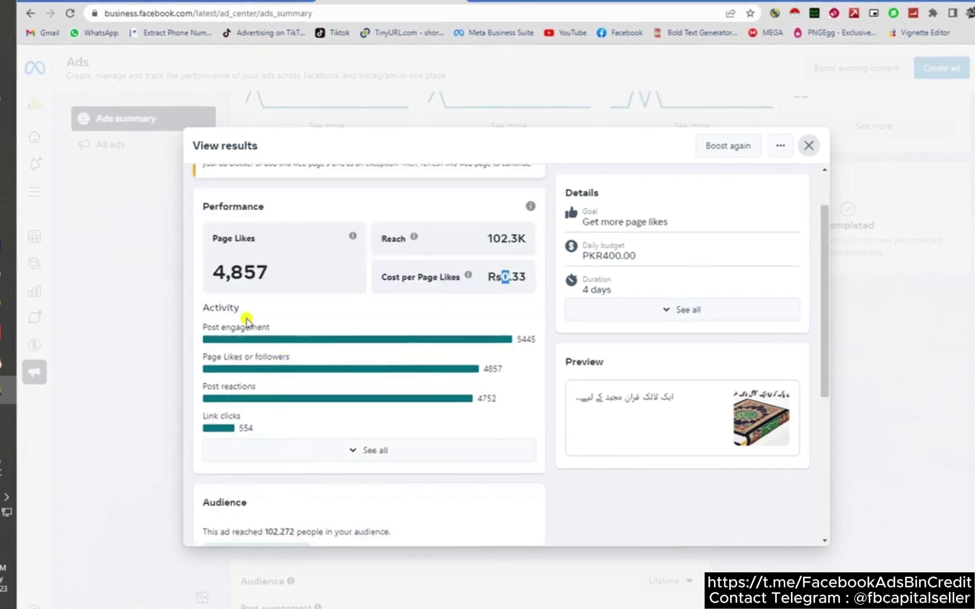
scroll(491, 361, up, 1)
- Expand the page likes ad's details, examine its daily budget, audience breakdown and page likes, and close the results
click(646, 310)
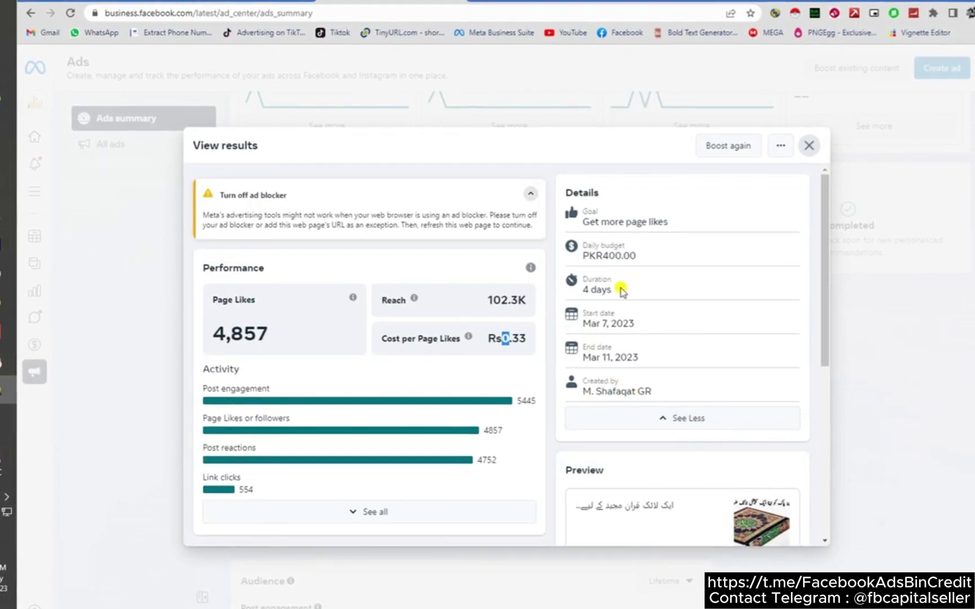
drag(603, 255, 624, 255)
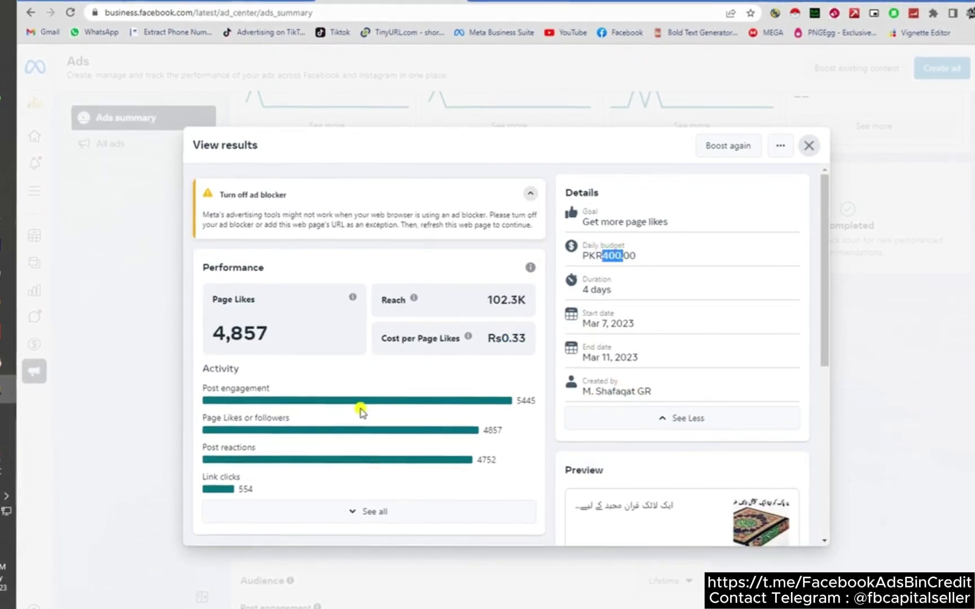
scroll(361, 410, down, 1)
scroll(361, 412, down, 5)
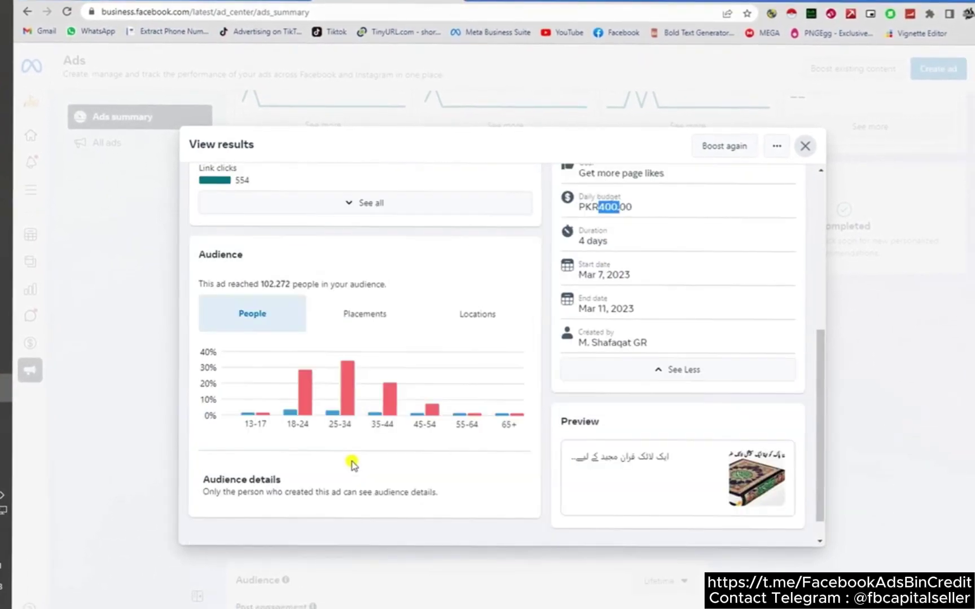
scroll(541, 446, up, 6)
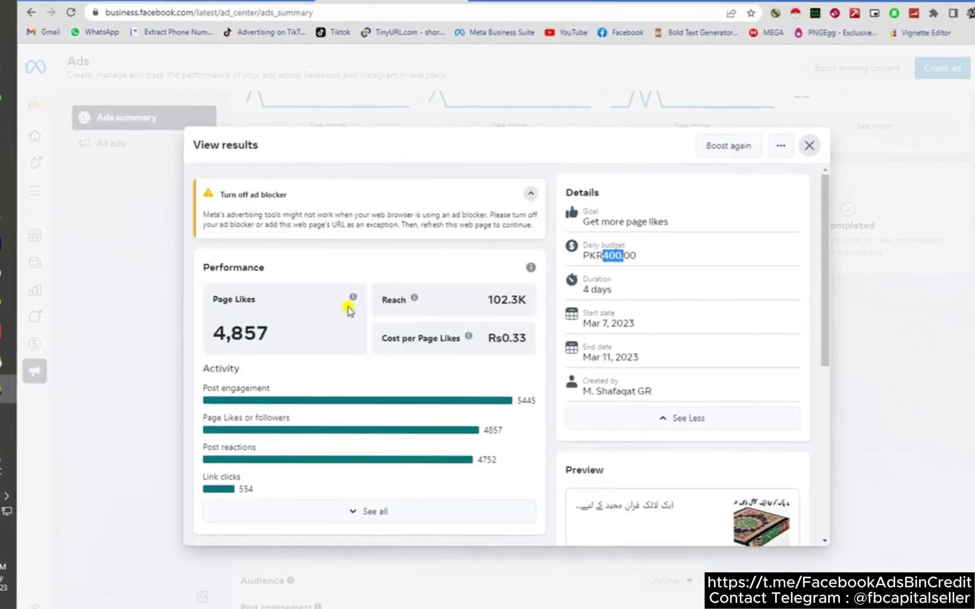
drag(211, 333, 256, 333)
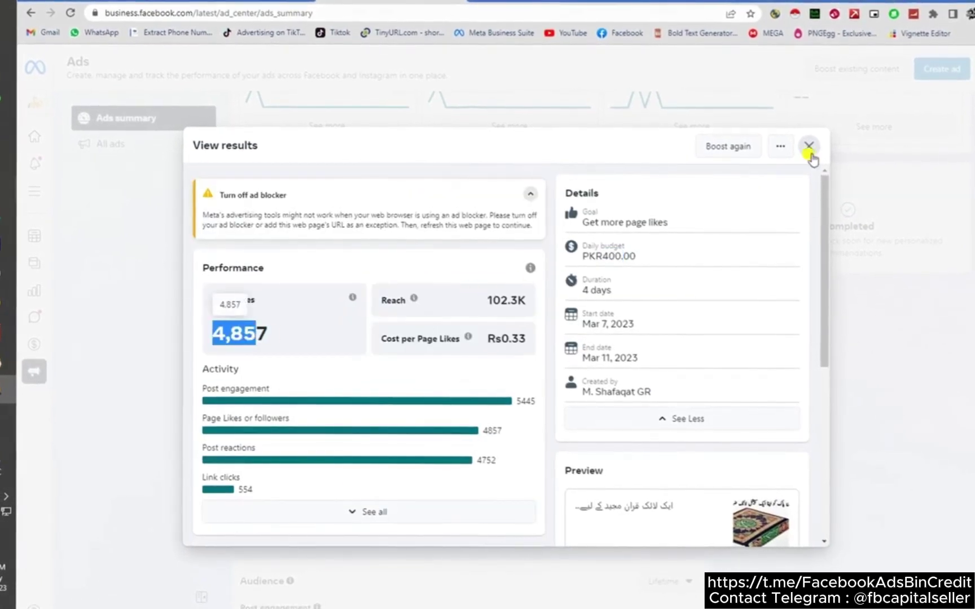
key(Escape)
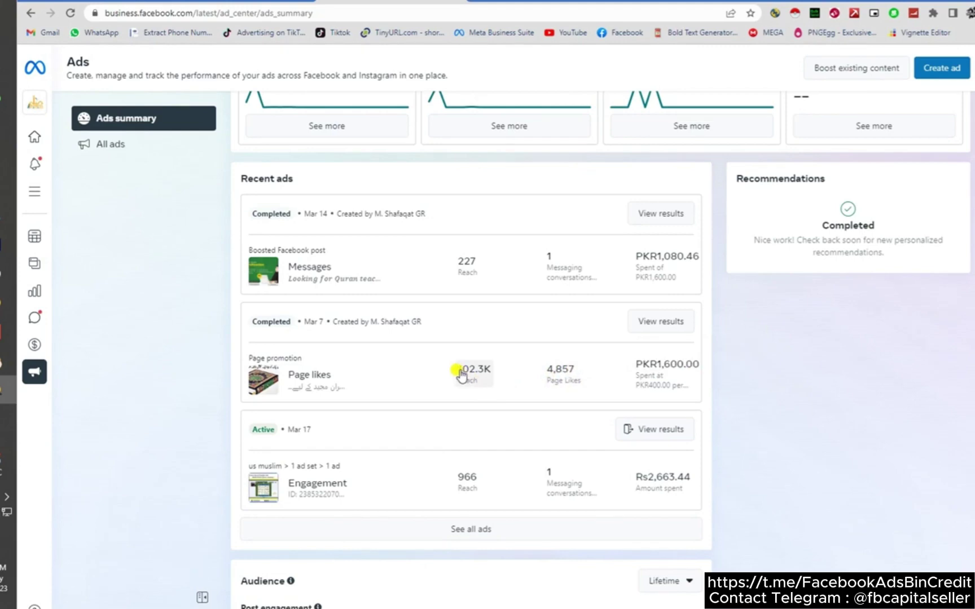
- Reopen the completed page likes ad's results, expand its details and view the browser's installed extensions
mouse_move(461, 375)
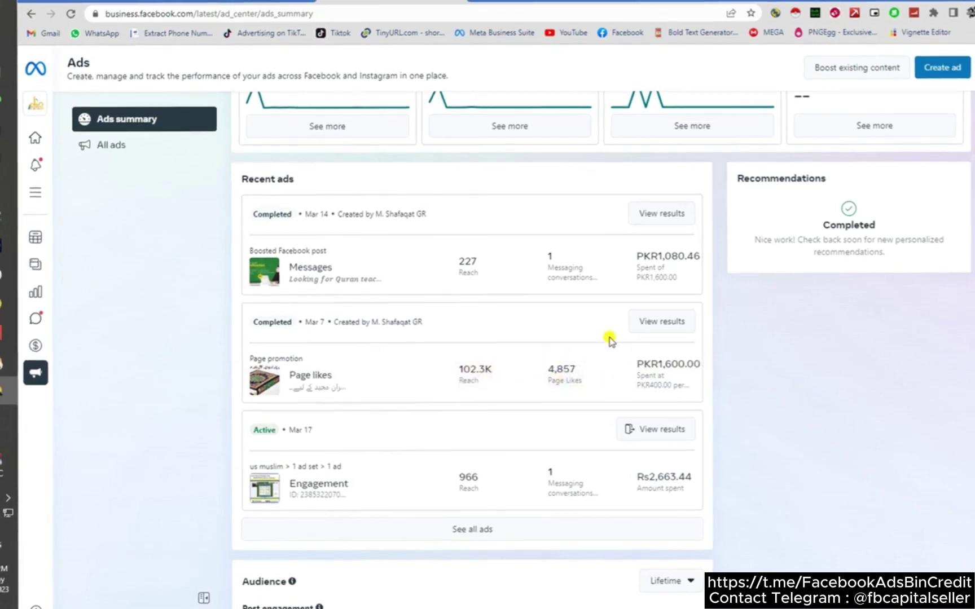
click(646, 327)
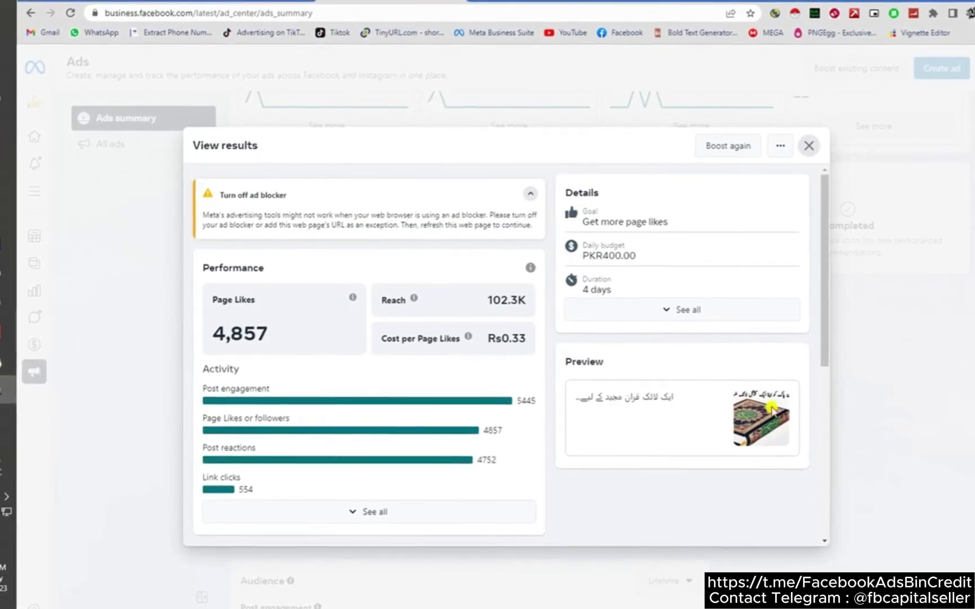
click(717, 315)
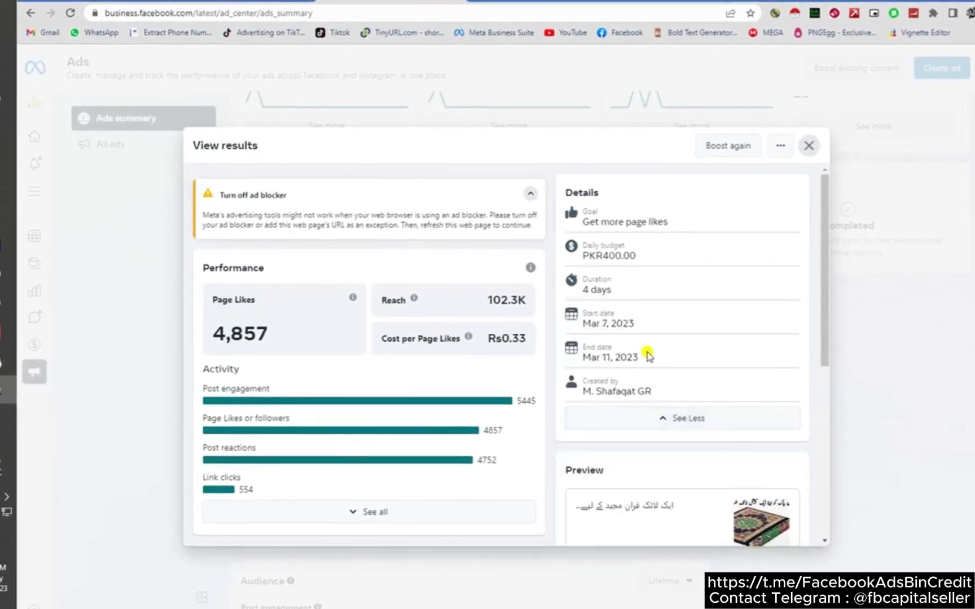
click(933, 12)
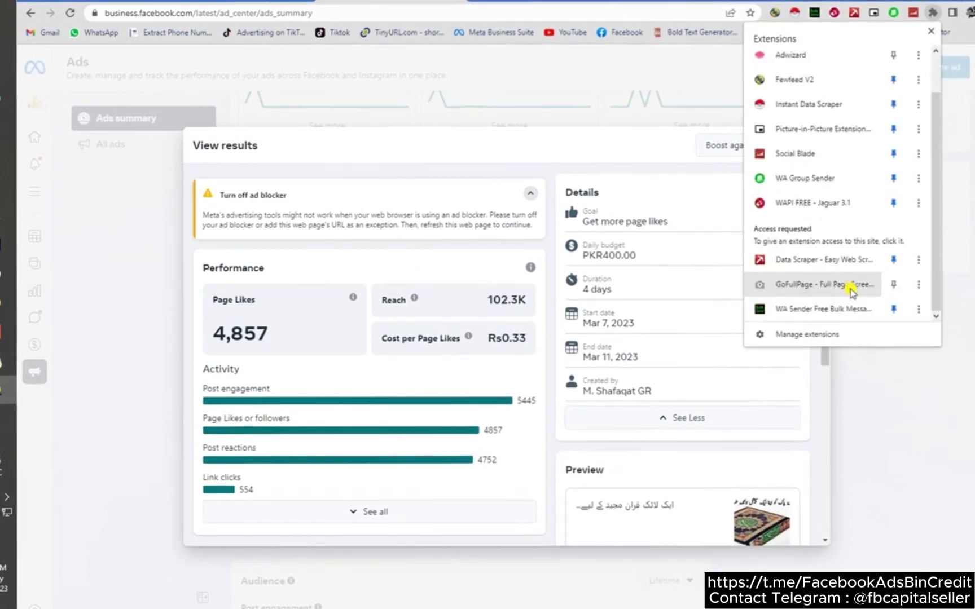
- Examine all previews of the Quran academy's page promotion ad and return to its promotion form
click(600, 161)
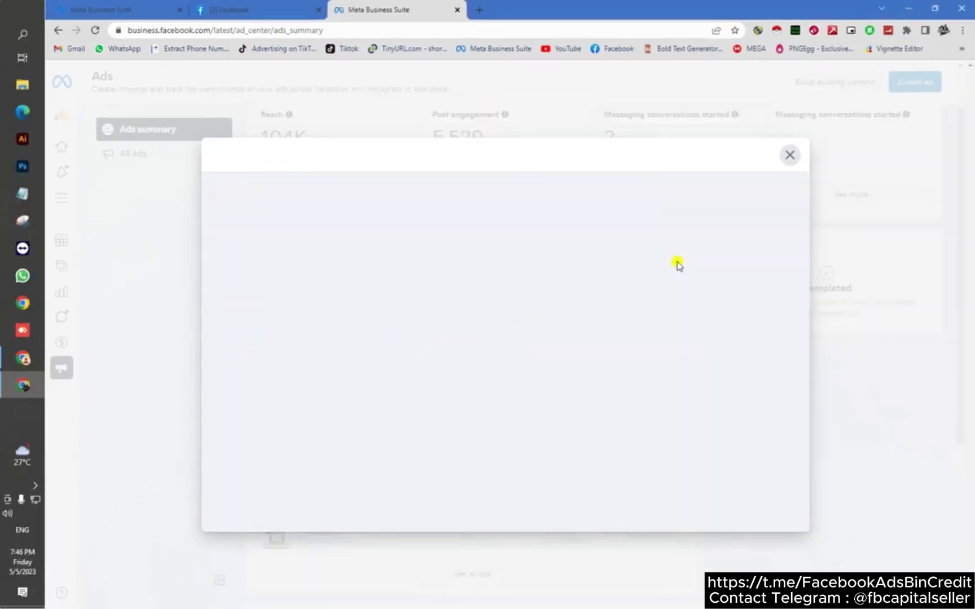
click(734, 204)
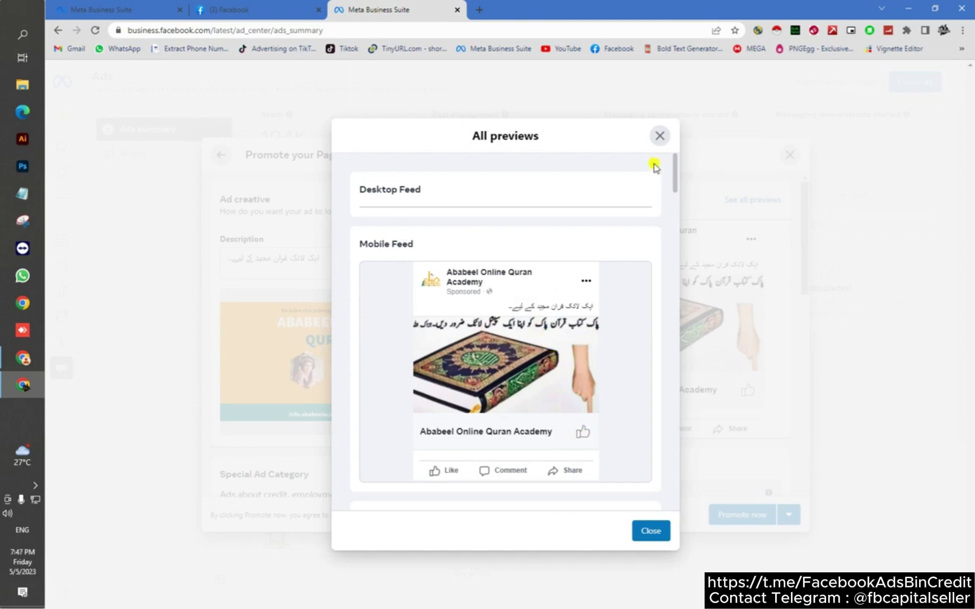
click(656, 141)
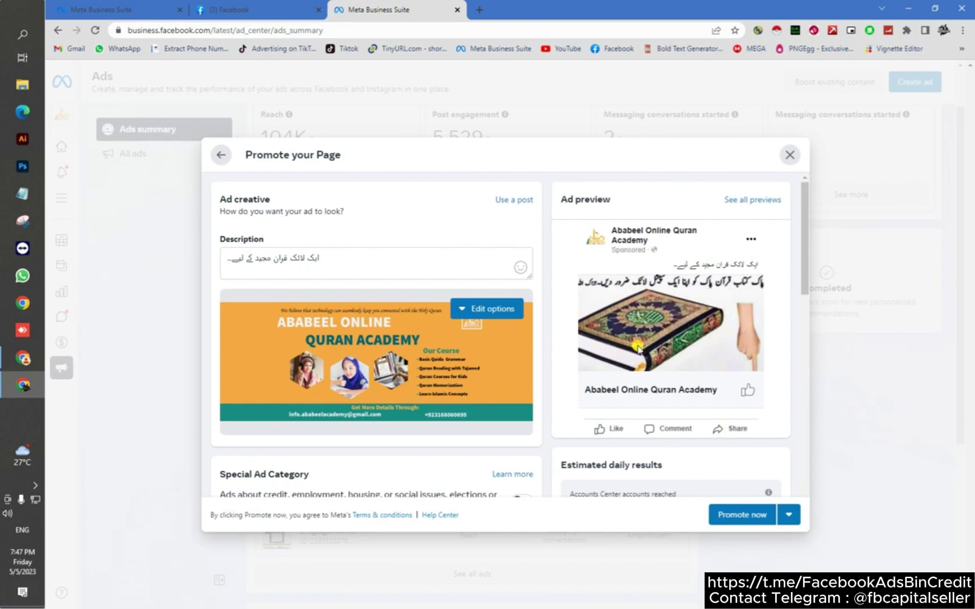
- Switch back to the new page's browser window and start an ad with the Promote your Page goal
click(22, 359)
click(381, 415)
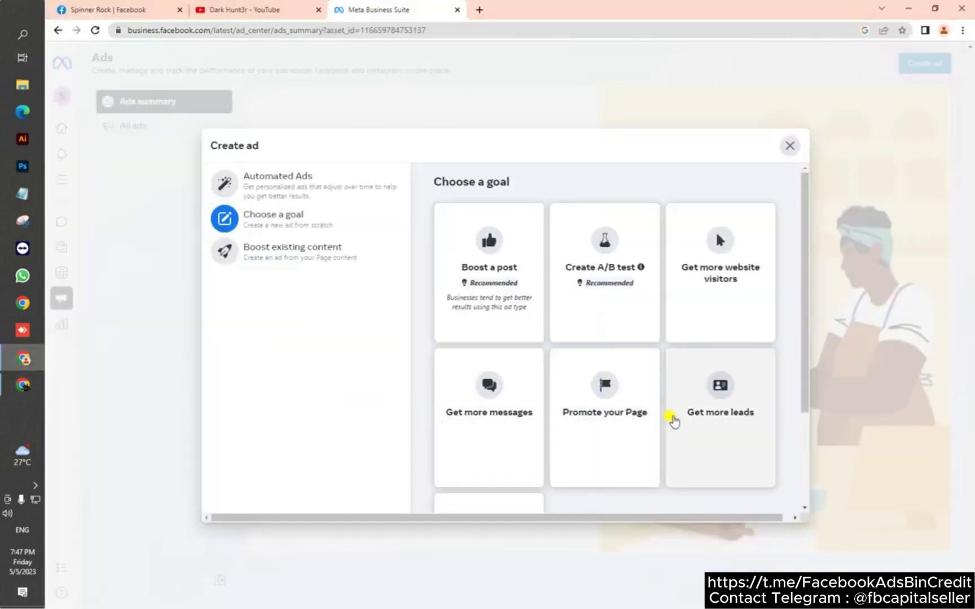
click(628, 400)
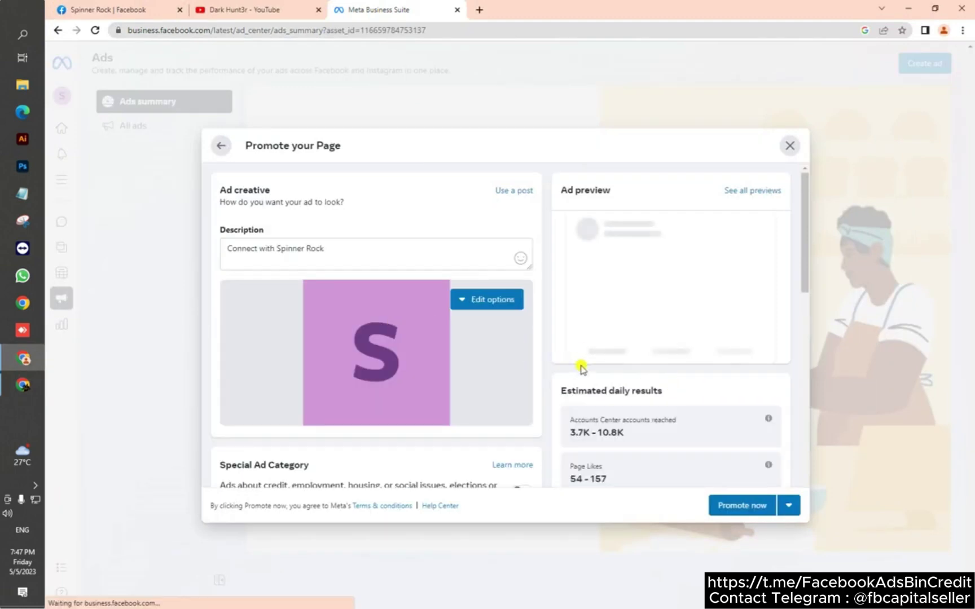
- Examine the ad's description text, preview, special ad category and audience settings in the page promotion form
drag(323, 250, 212, 252)
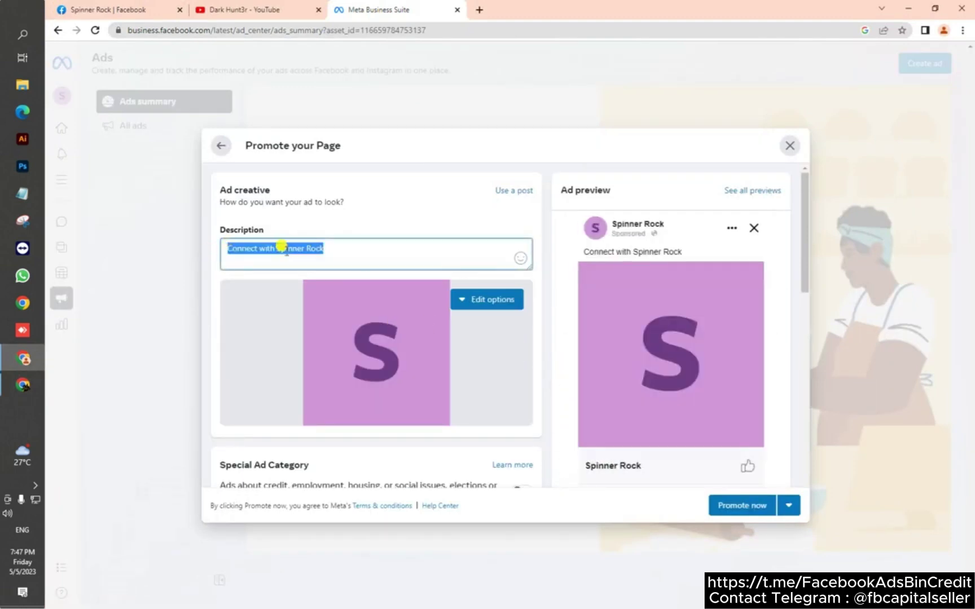
click(651, 254)
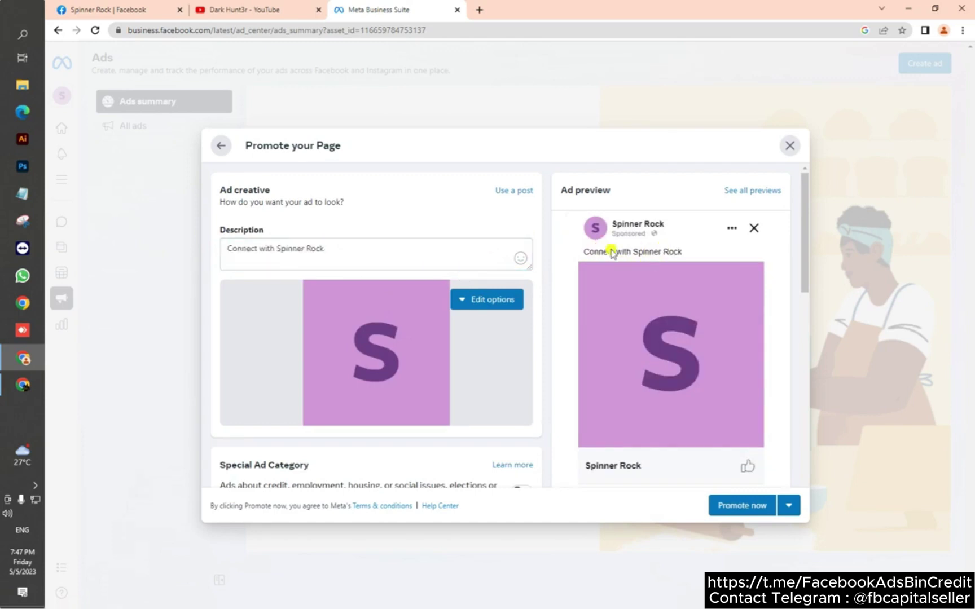
drag(446, 252, 246, 254)
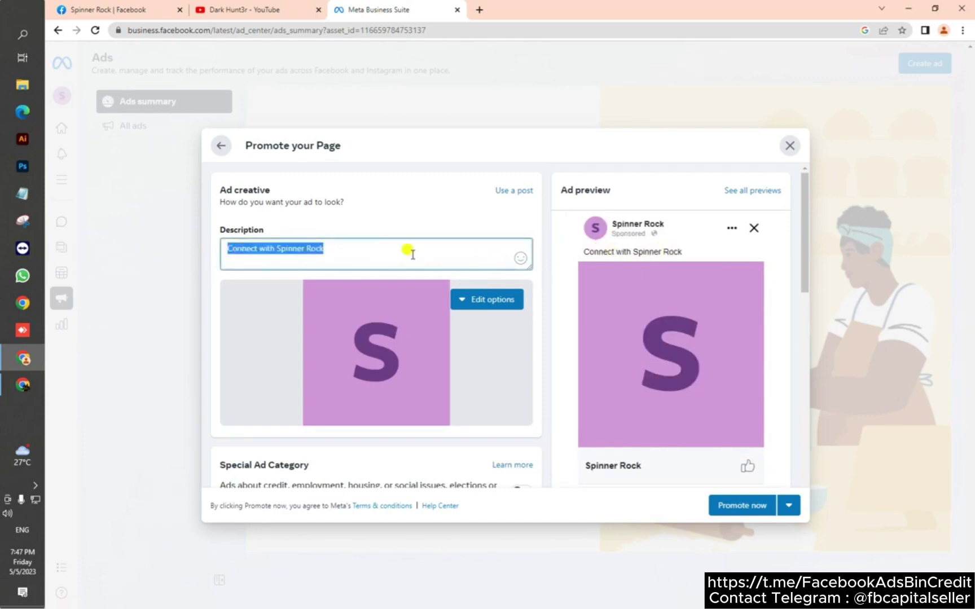
click(366, 252)
scroll(505, 311, down, 3)
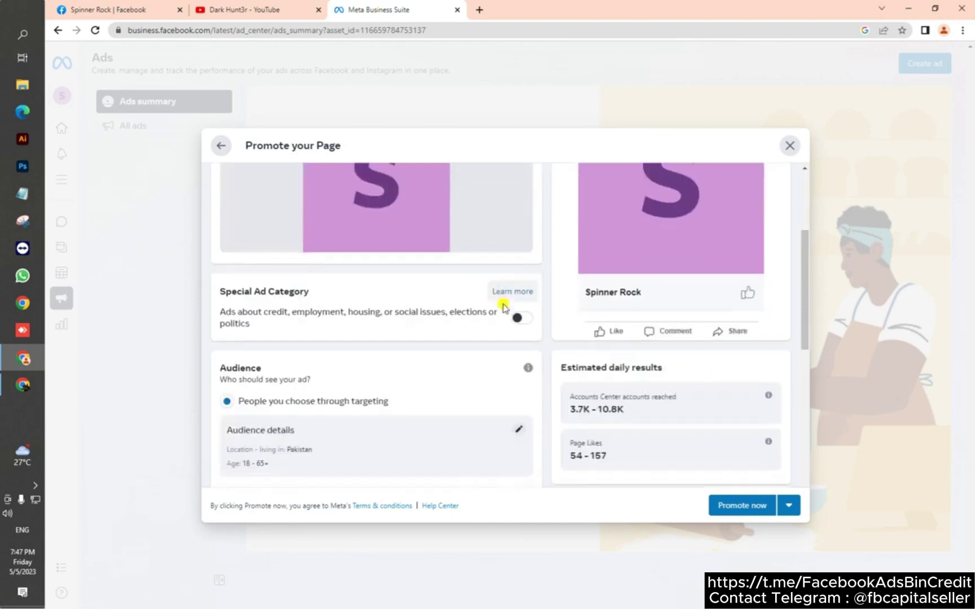
scroll(585, 313, up, 3)
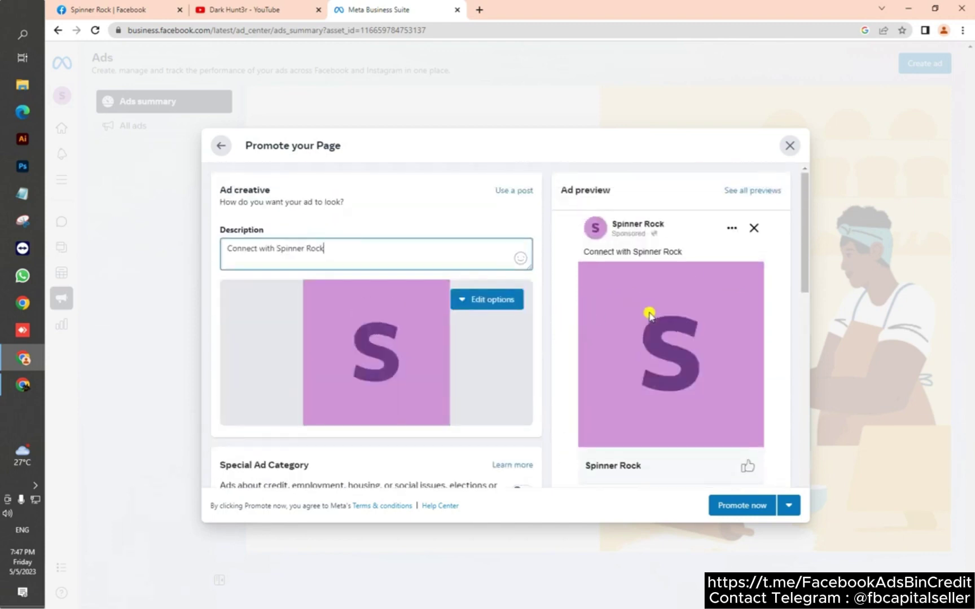
- Replace the ad's picture by uploading the Bulk Facebook image from the Downloads folder
click(510, 300)
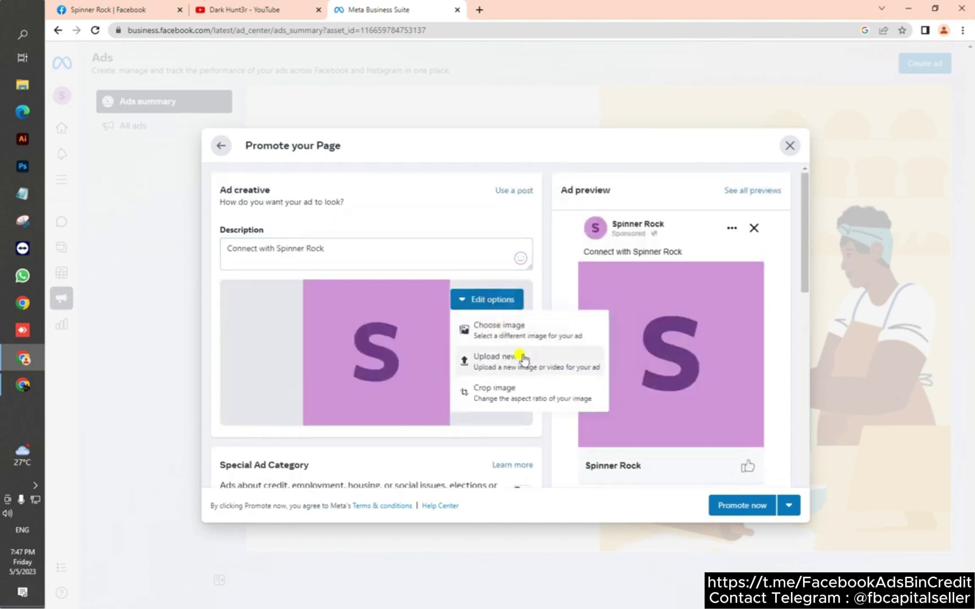
click(516, 361)
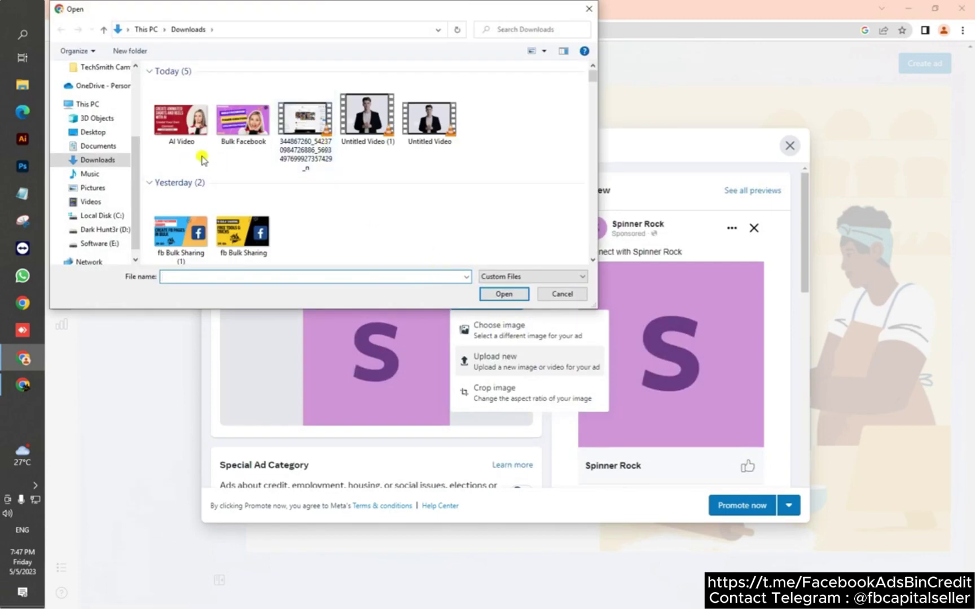
click(227, 139)
double_click(227, 139)
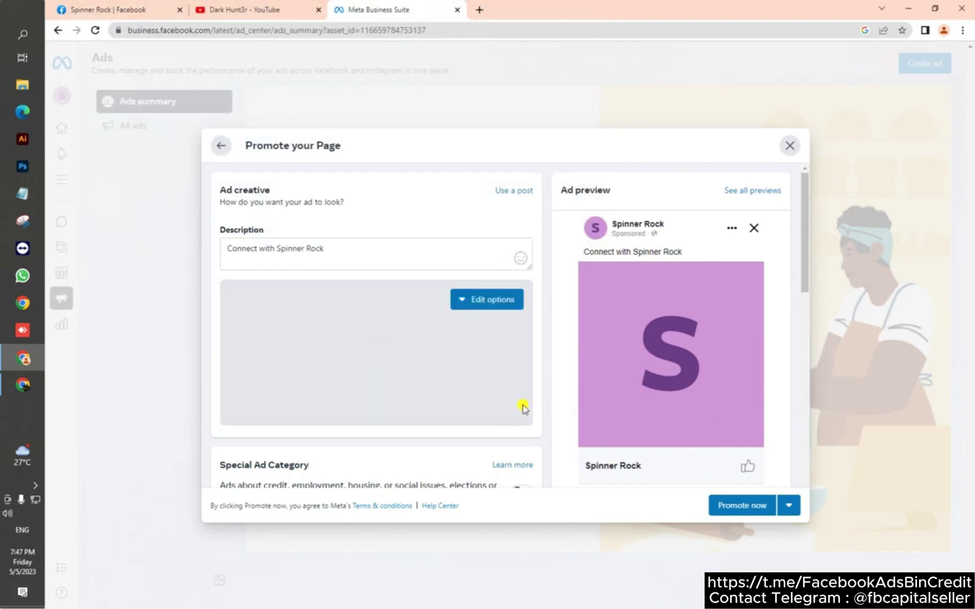
scroll(531, 404, down, 2)
scroll(610, 395, up, 2)
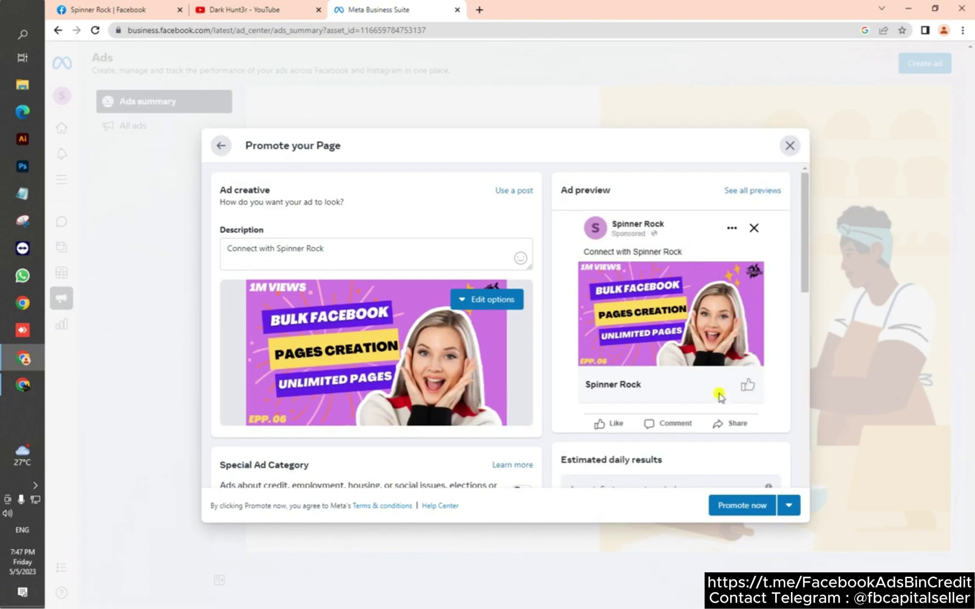
- Examine the ad's audience, schedule, daily budget, estimated daily results and payment summary in the promotion form
scroll(529, 401, down, 4)
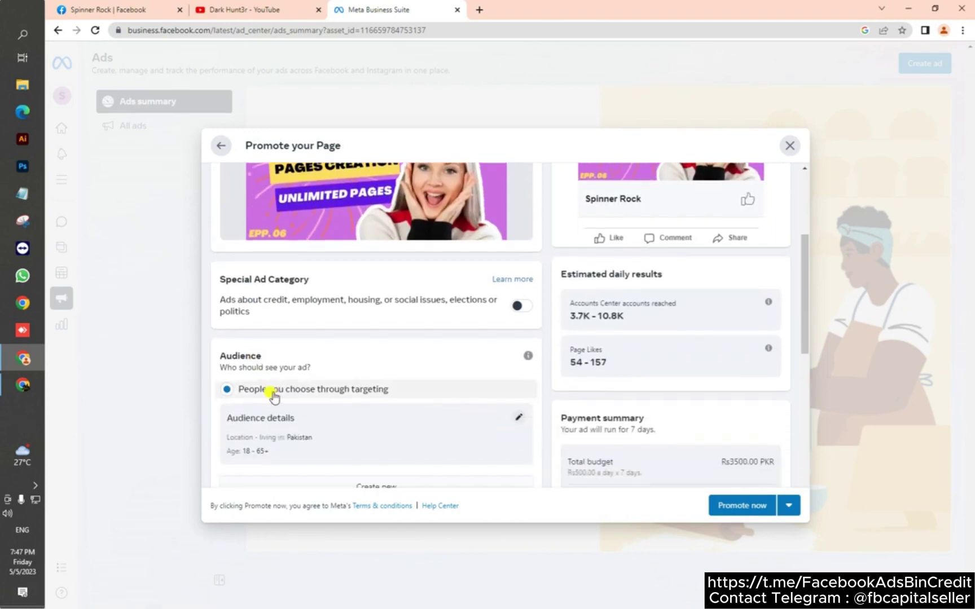
scroll(274, 397, down, 5)
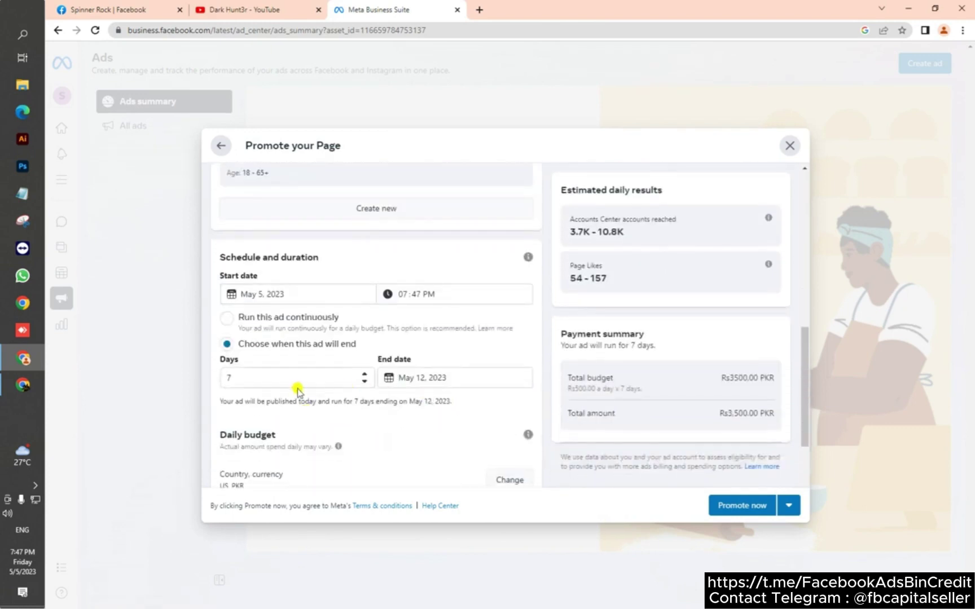
scroll(304, 392, down, 2)
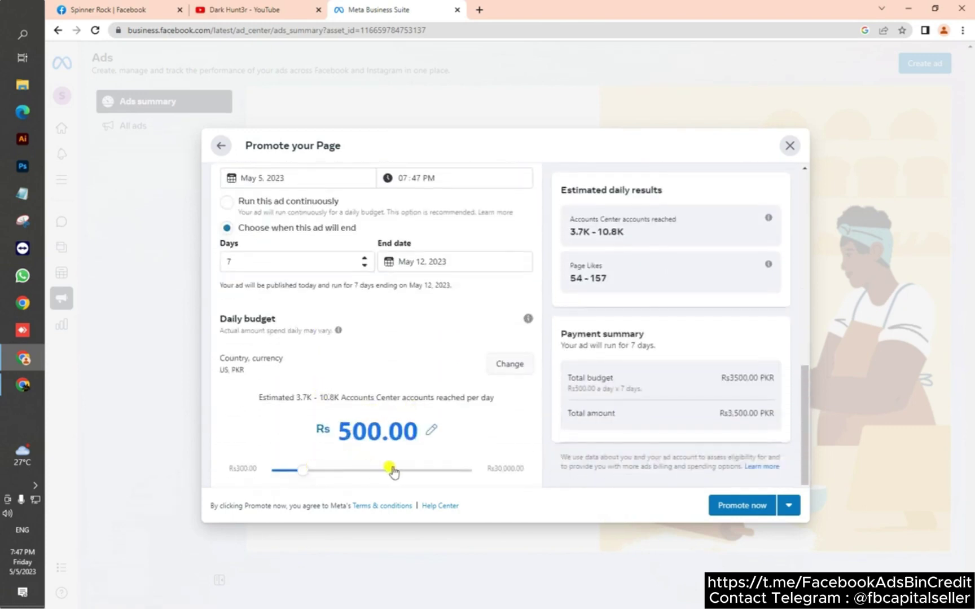
scroll(398, 409, up, 1)
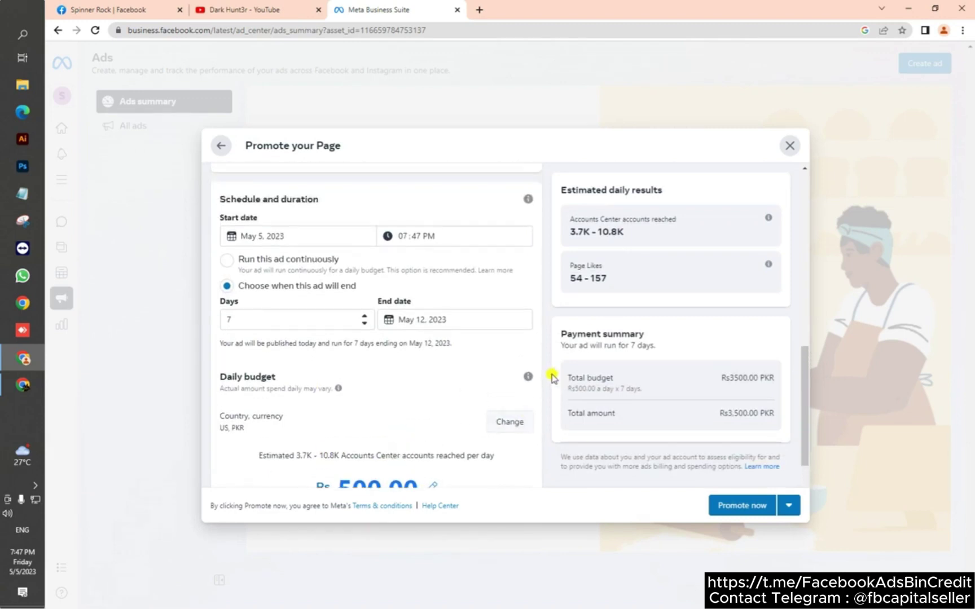
scroll(551, 378, up, 1)
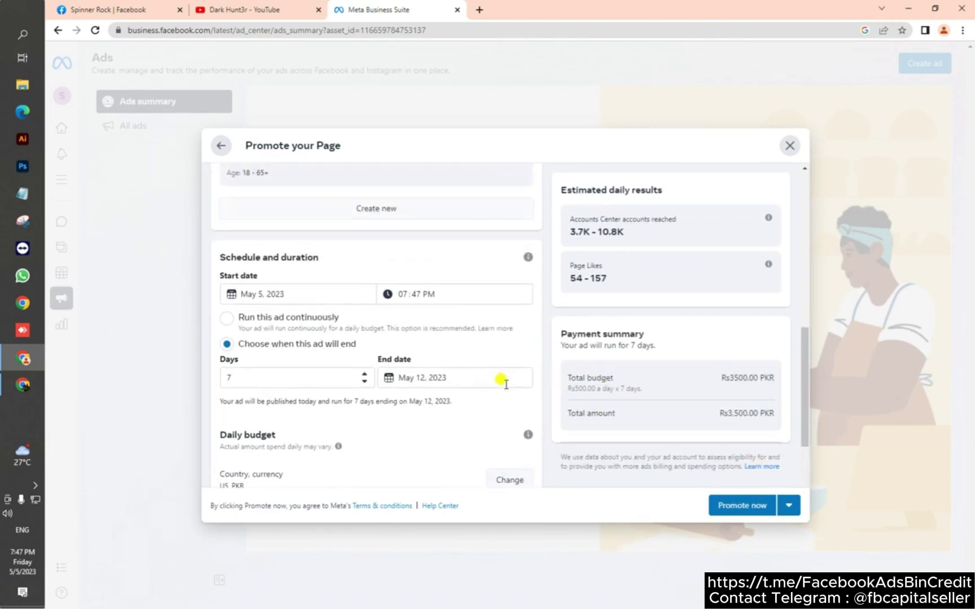
scroll(577, 309, up, 3)
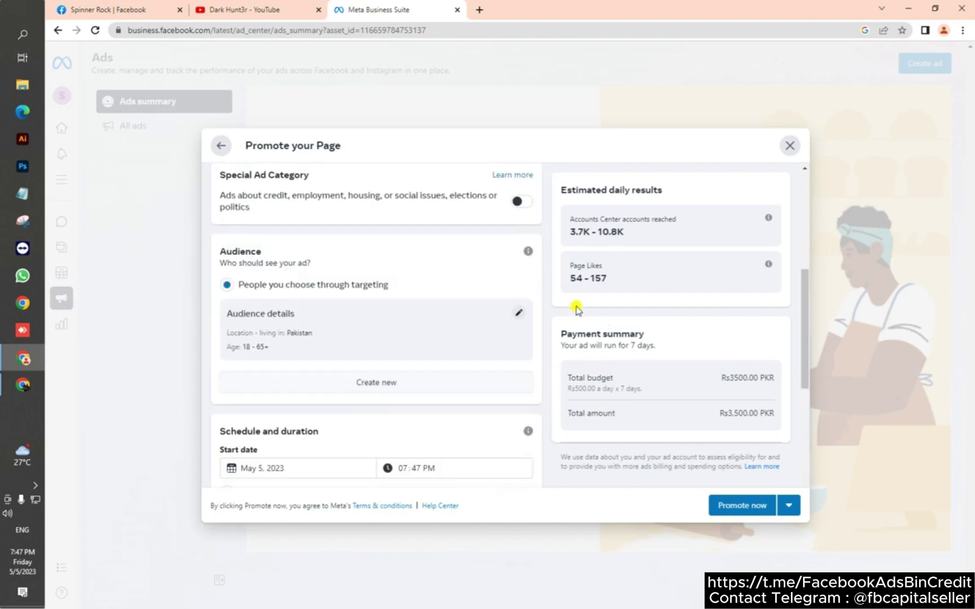
scroll(577, 322, up, 1)
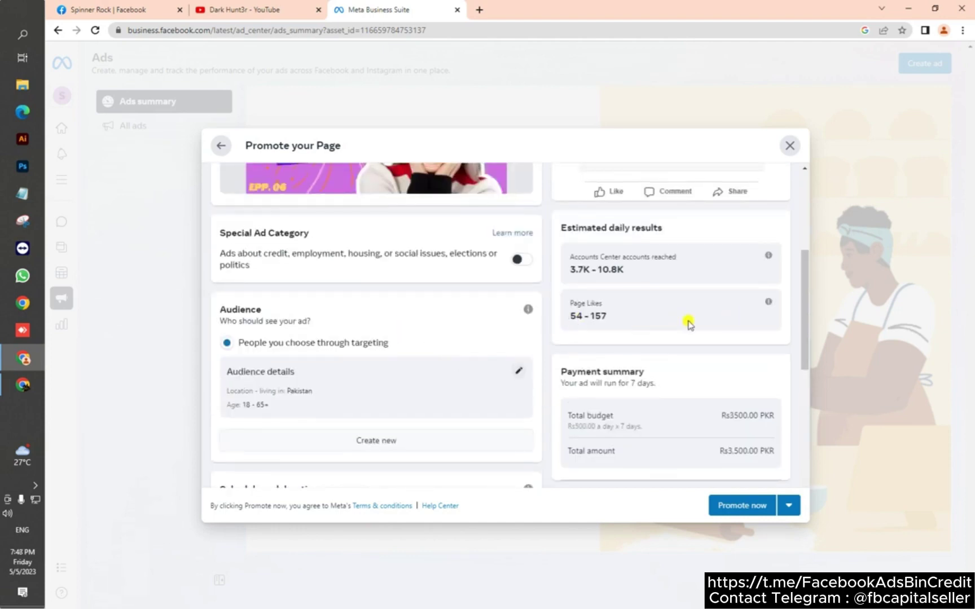
scroll(620, 350, up, 1)
scroll(520, 355, down, 5)
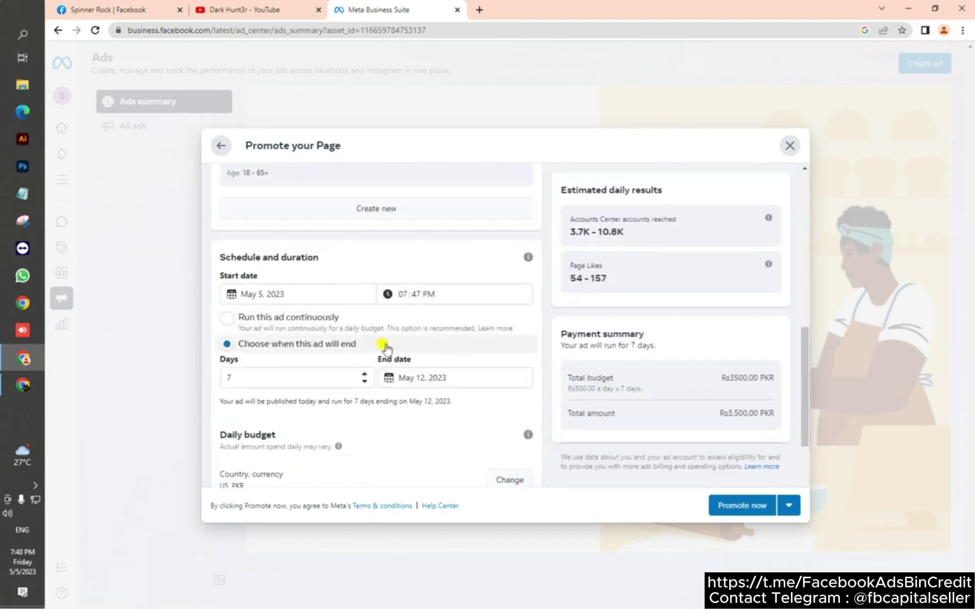
- Edit the ad's audience details and lower the minimum age to 13
scroll(386, 347, up, 1)
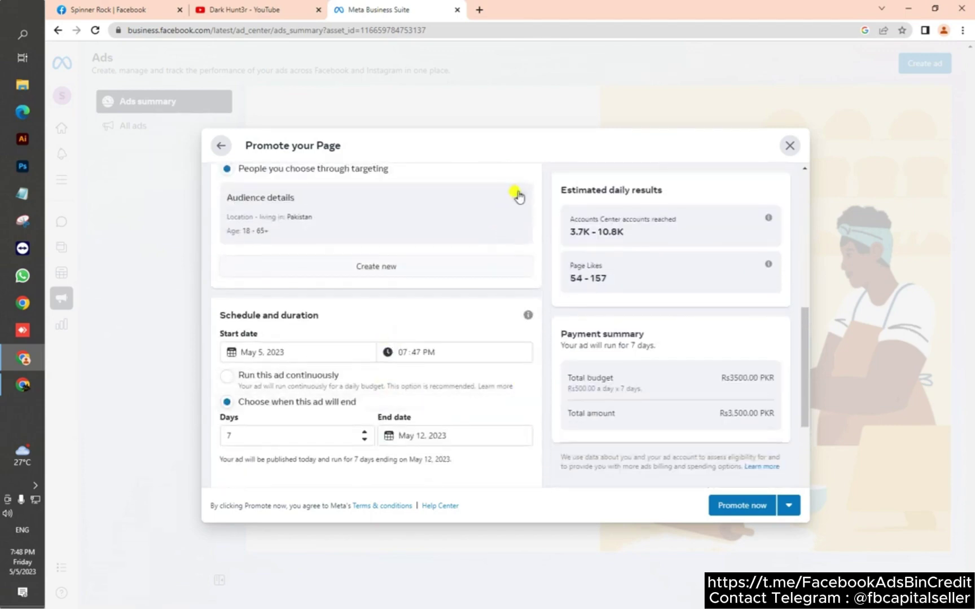
click(516, 193)
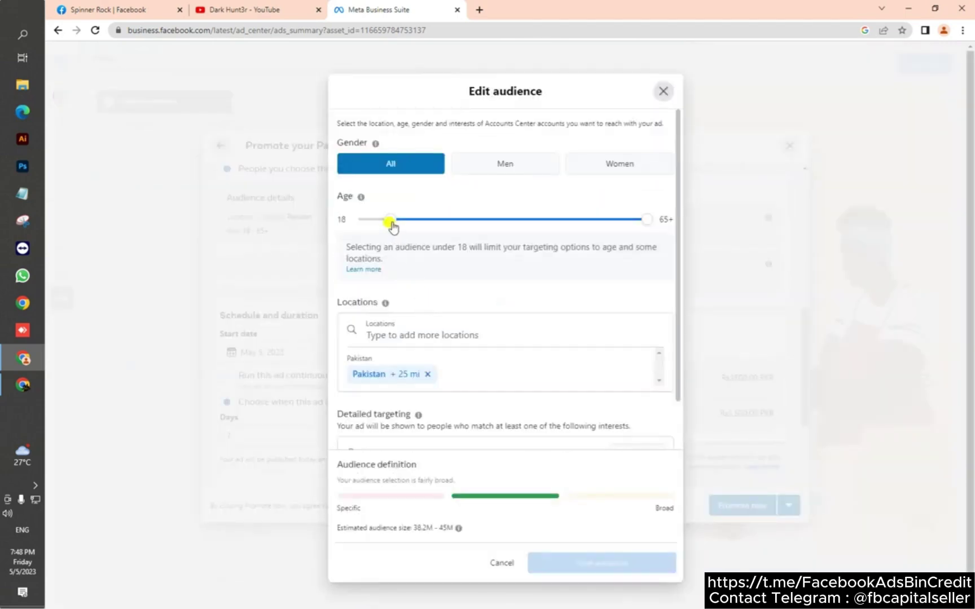
drag(391, 223, 327, 219)
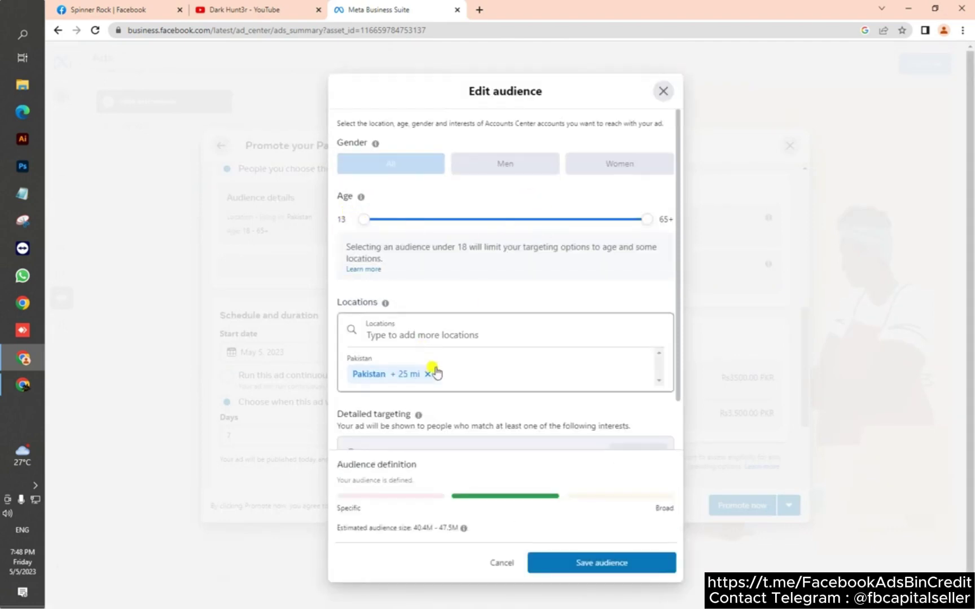
- Remove the audience's Pakistan location, add the country Pakistan again and save the audience
click(428, 373)
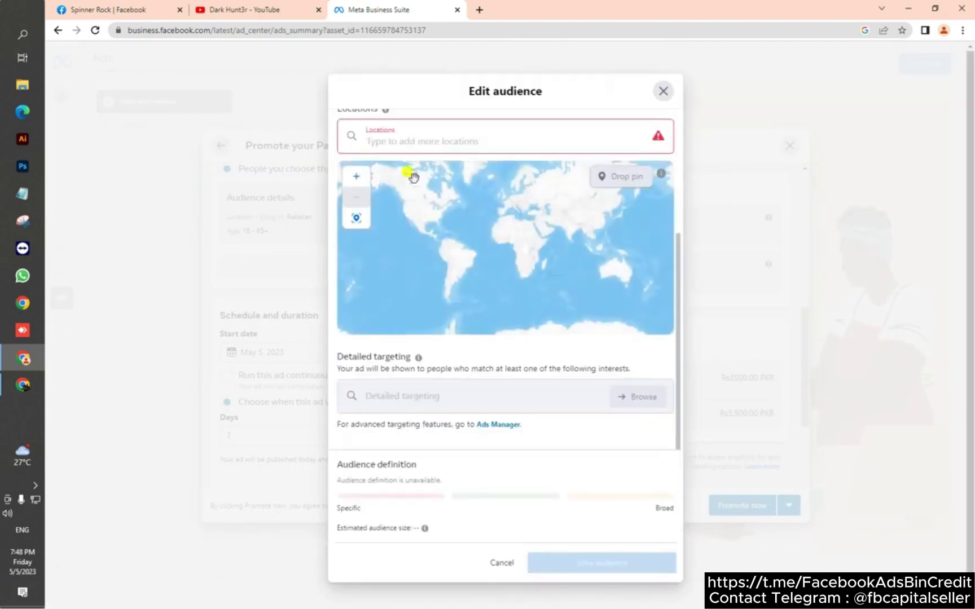
click(413, 137)
text(P)
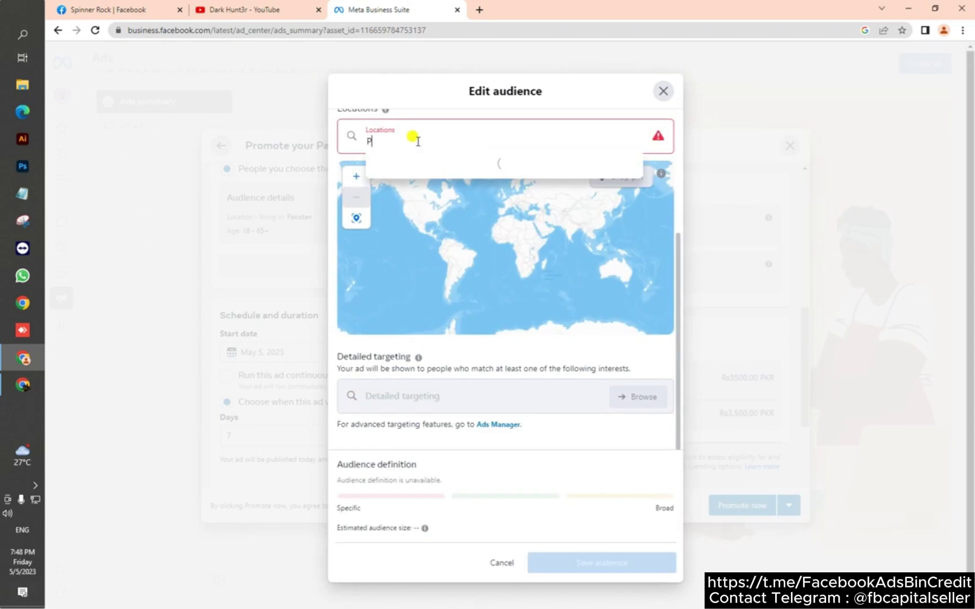
text(akis)
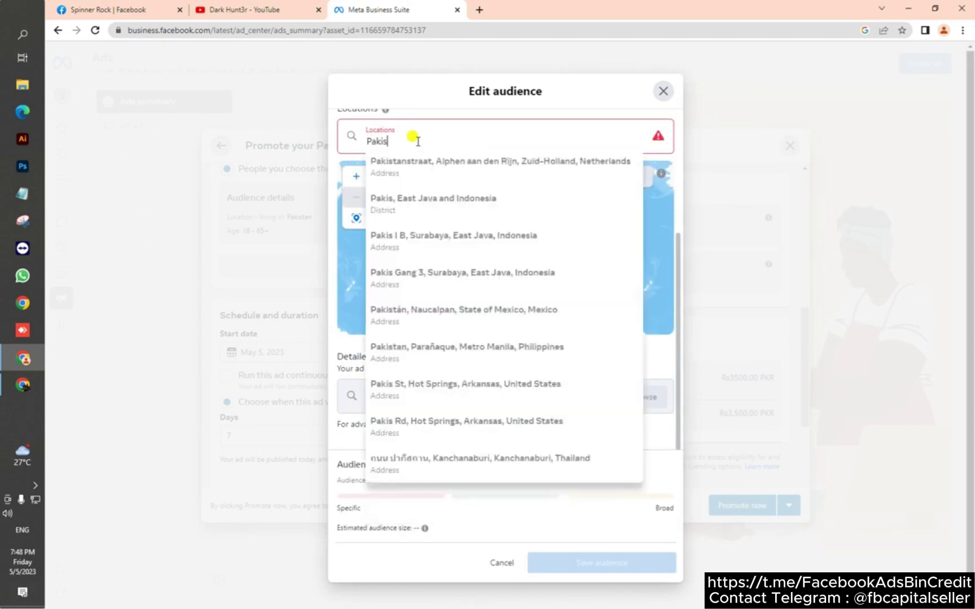
text(ta)
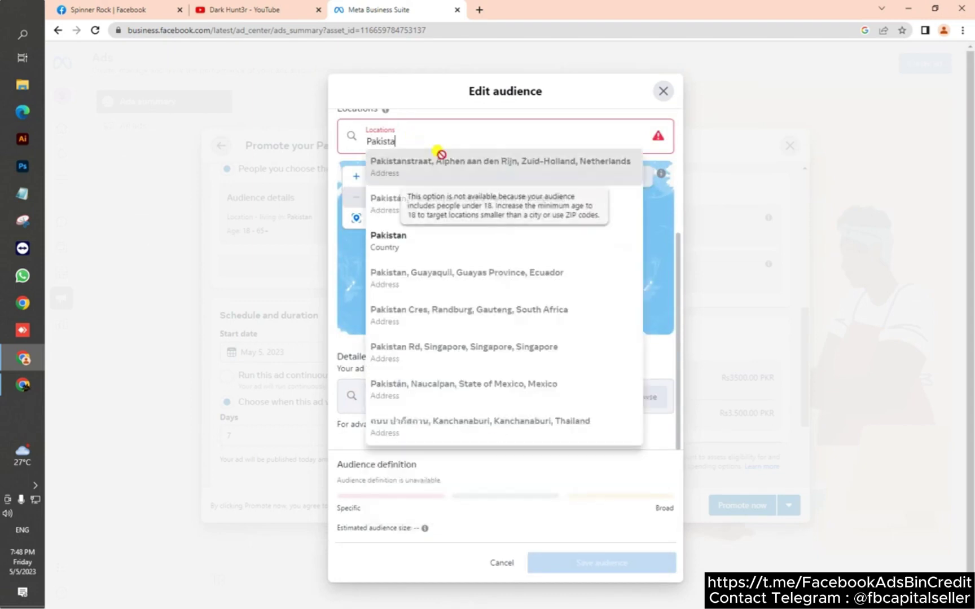
click(448, 235)
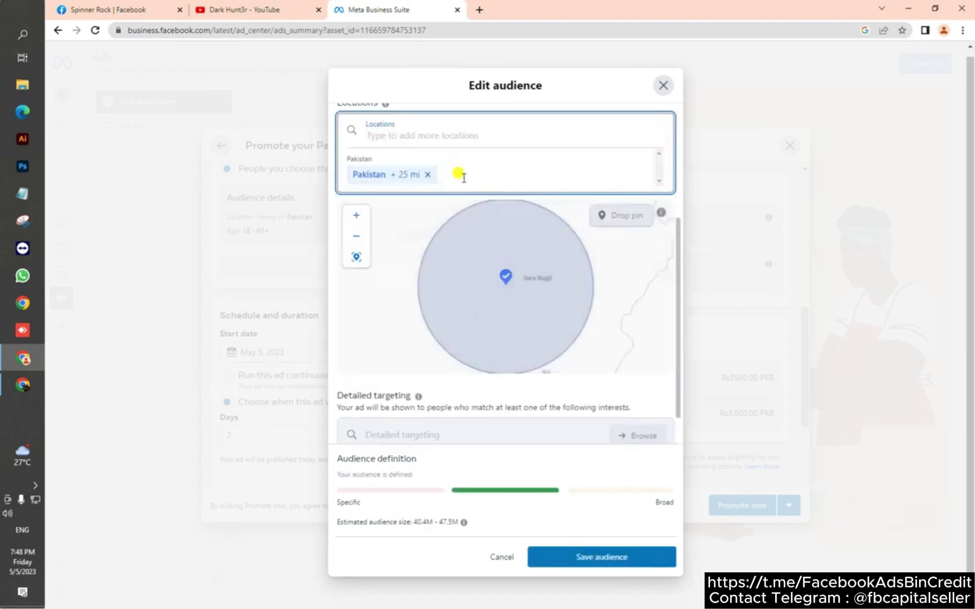
scroll(559, 395, down, 1)
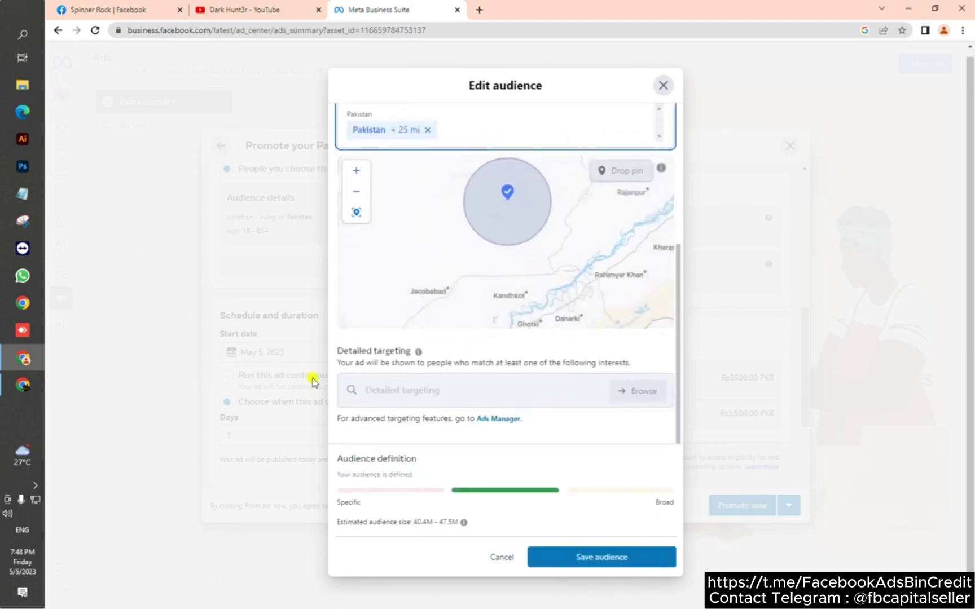
click(483, 497)
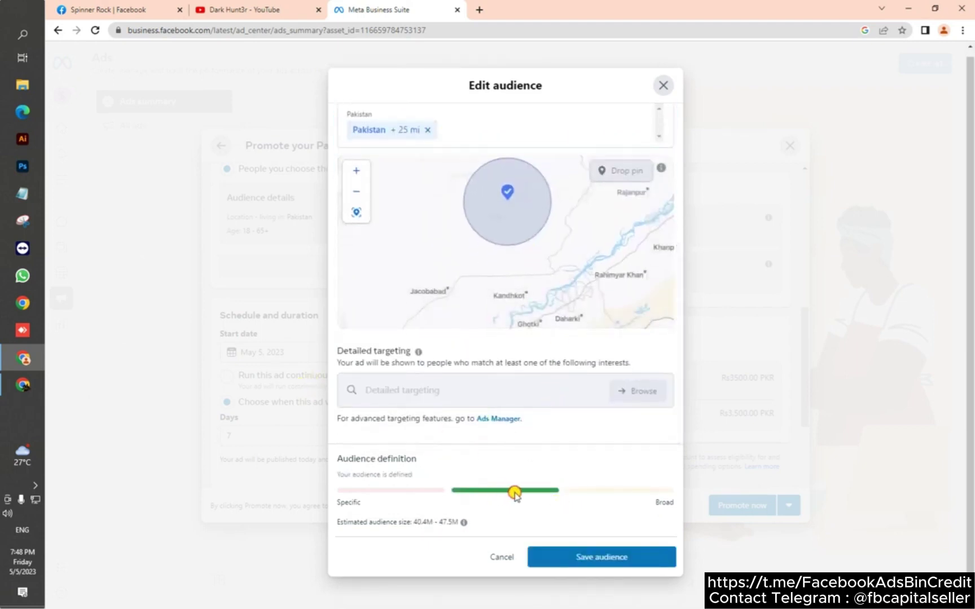
click(587, 557)
- Expand the payment method section and examine the ad's schedule, daily budget, audience and preview
scroll(616, 386, up, 5)
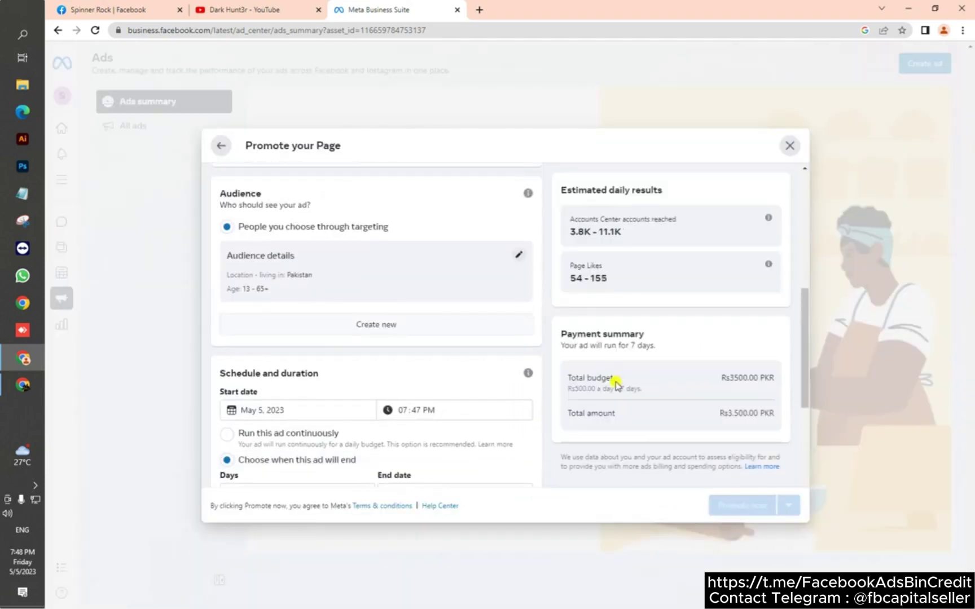
scroll(322, 407, down, 10)
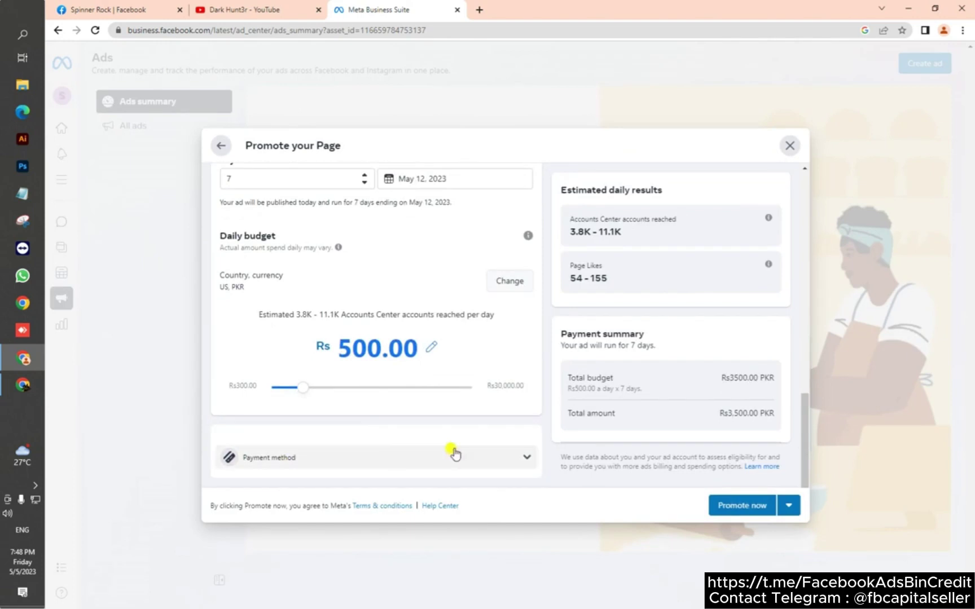
click(471, 473)
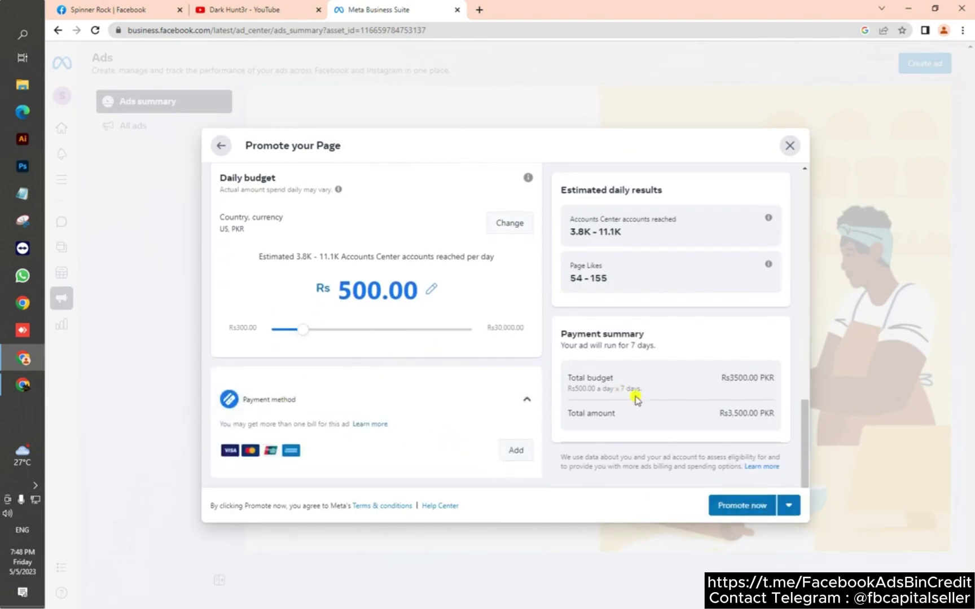
scroll(679, 452, up, 4)
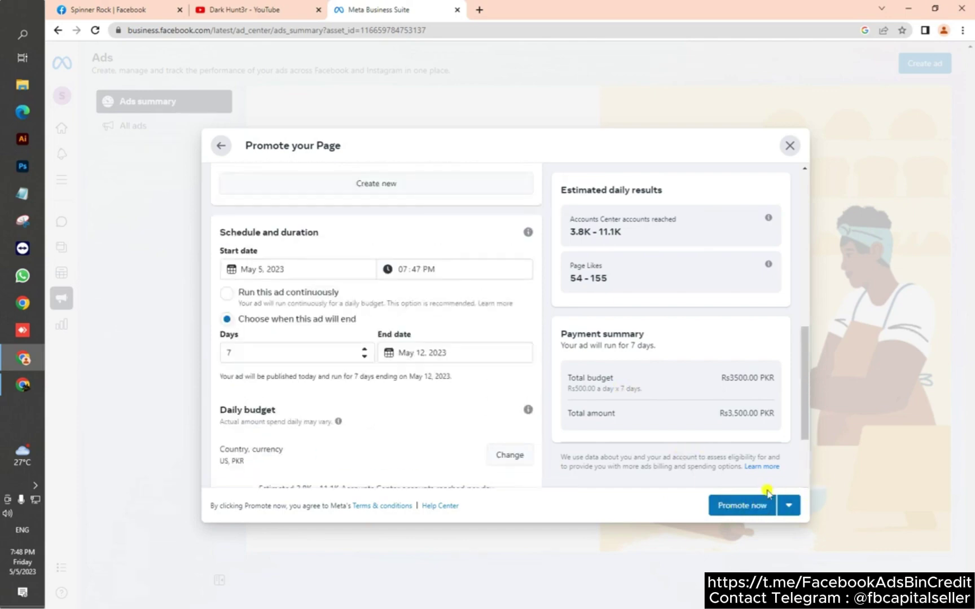
scroll(525, 327, up, 3)
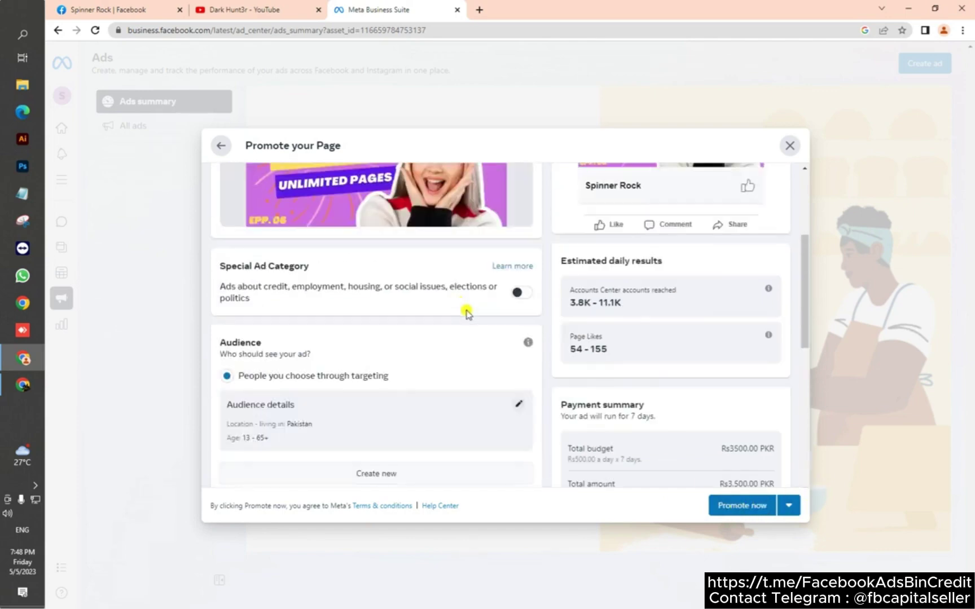
scroll(466, 314, down, 4)
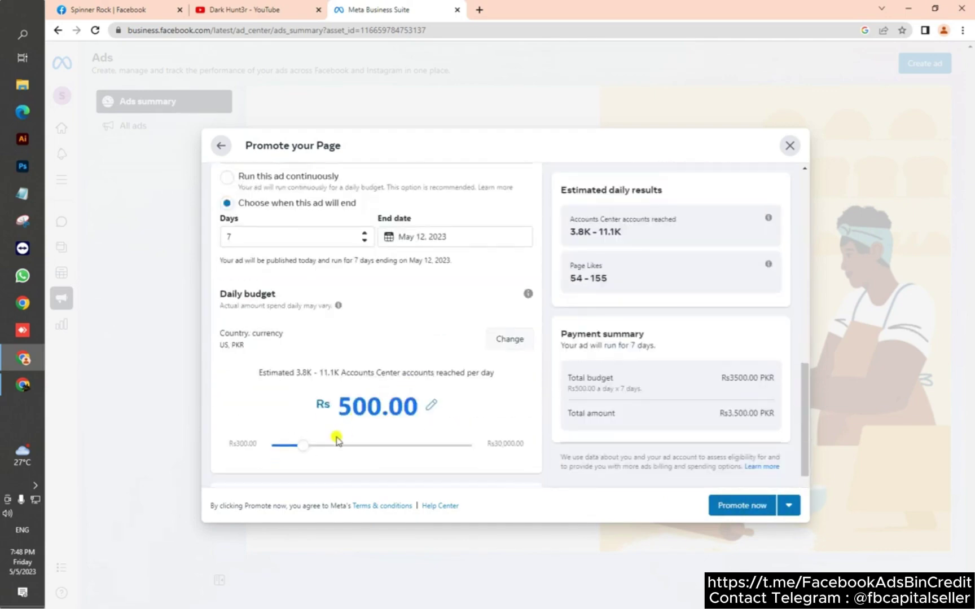
scroll(285, 243, up, 2)
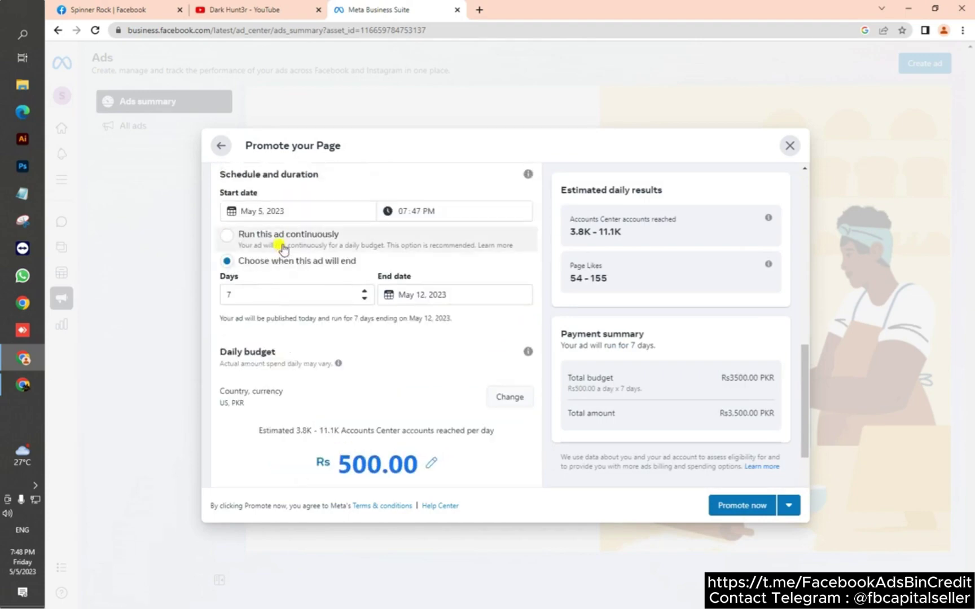
scroll(590, 316, up, 6)
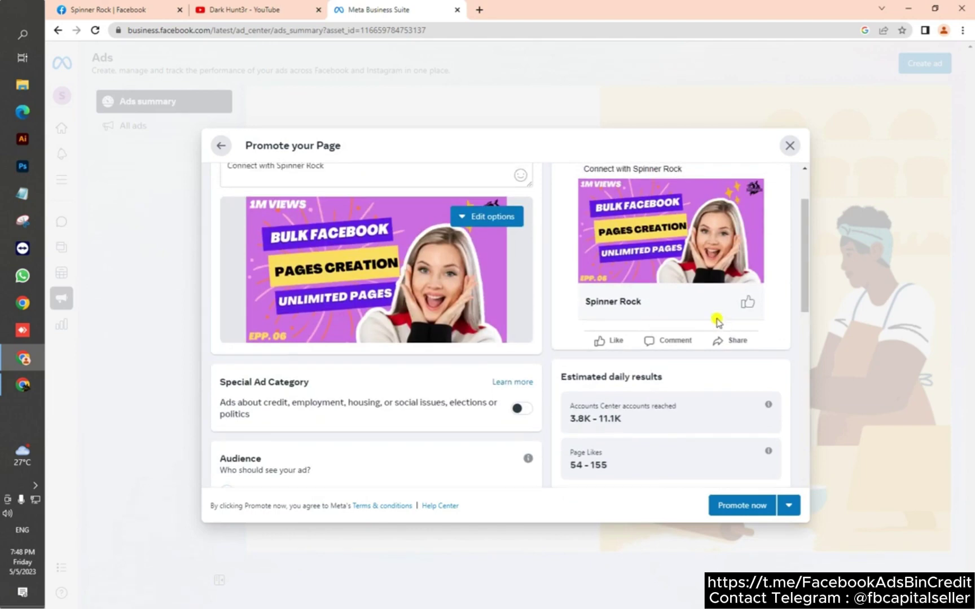
scroll(711, 311, up, 1)
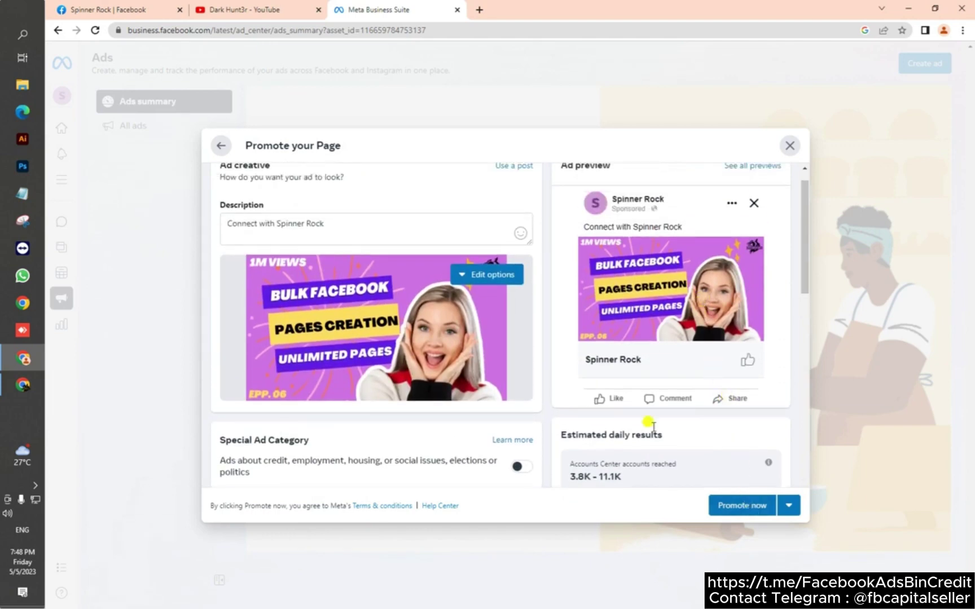
- Start closing the new page's promotion form, switch to the Quran academy's browser window and discard its promotion form
click(790, 146)
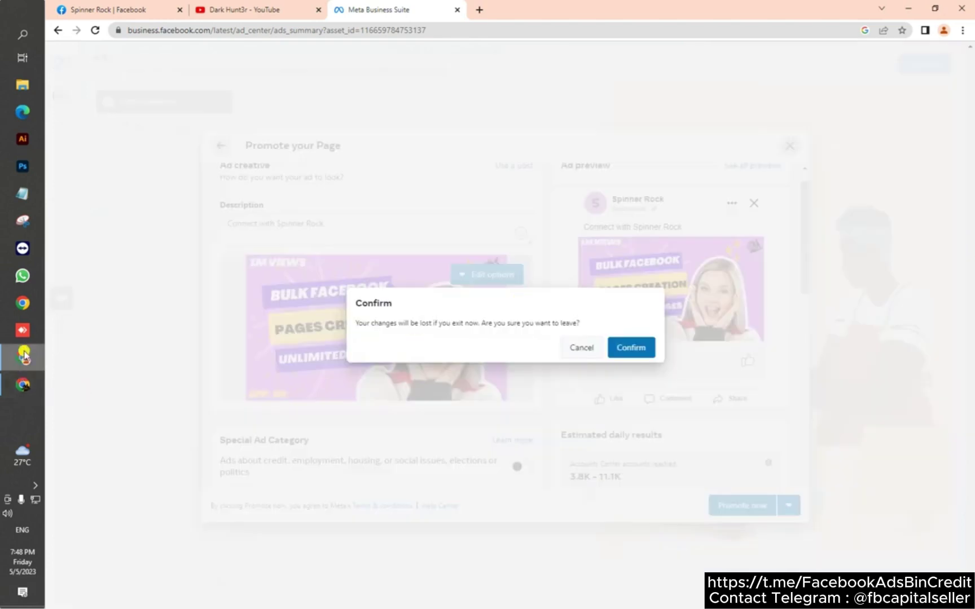
click(23, 384)
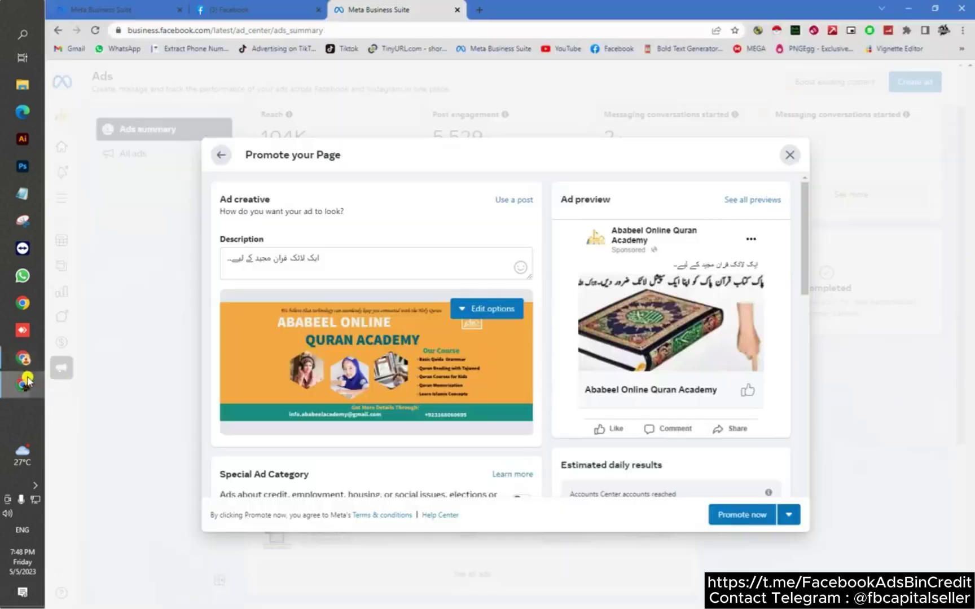
click(789, 154)
click(631, 357)
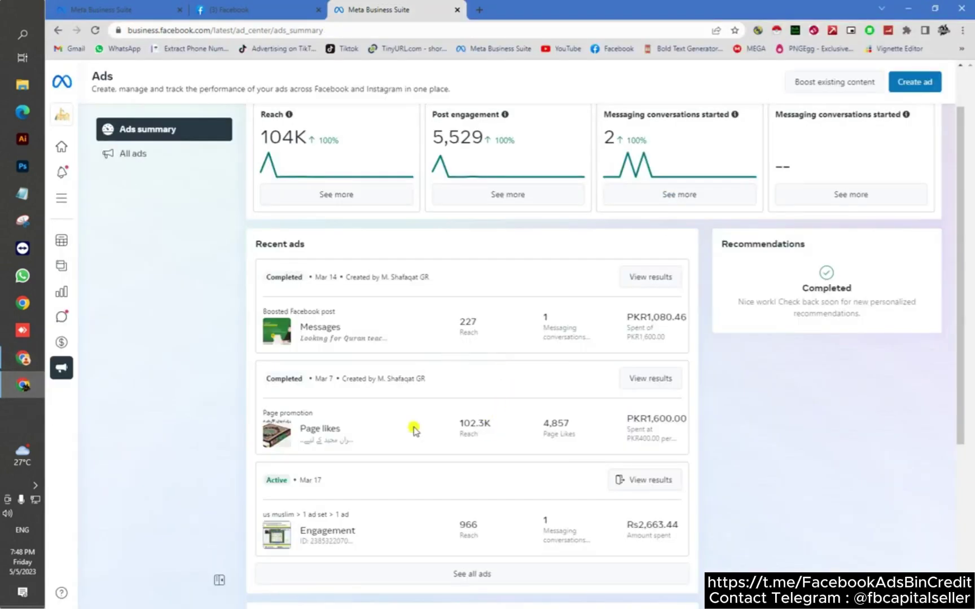
- Examine the completed page likes ad's reach, page likes and amount spent in the recent ads list
scroll(395, 426, down, 1)
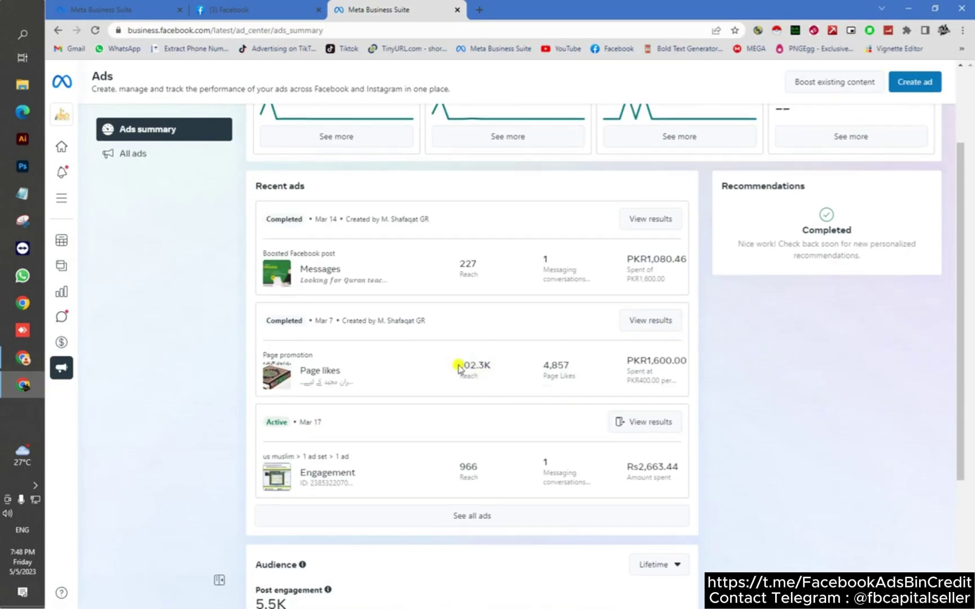
drag(631, 358, 685, 356)
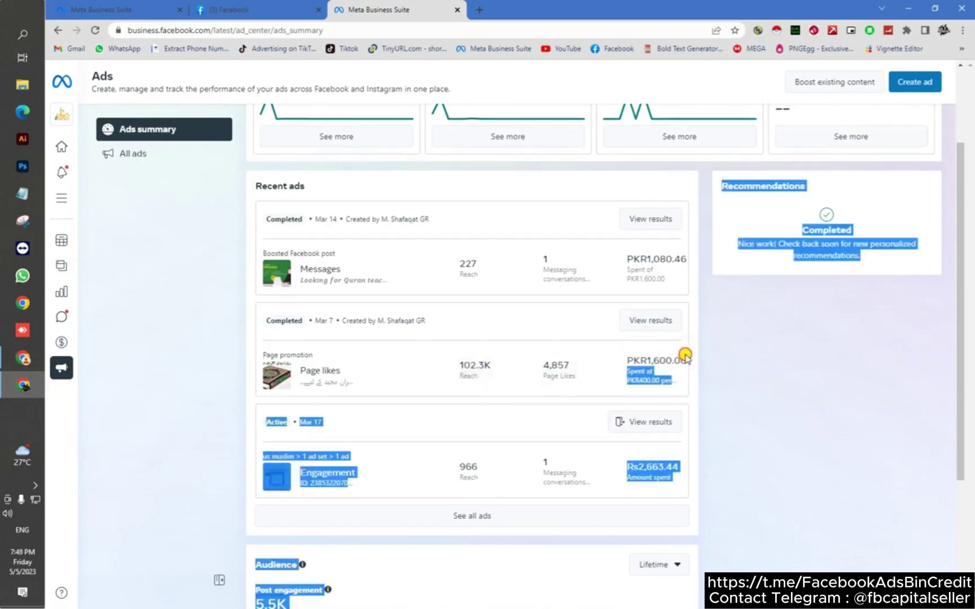
click(669, 354)
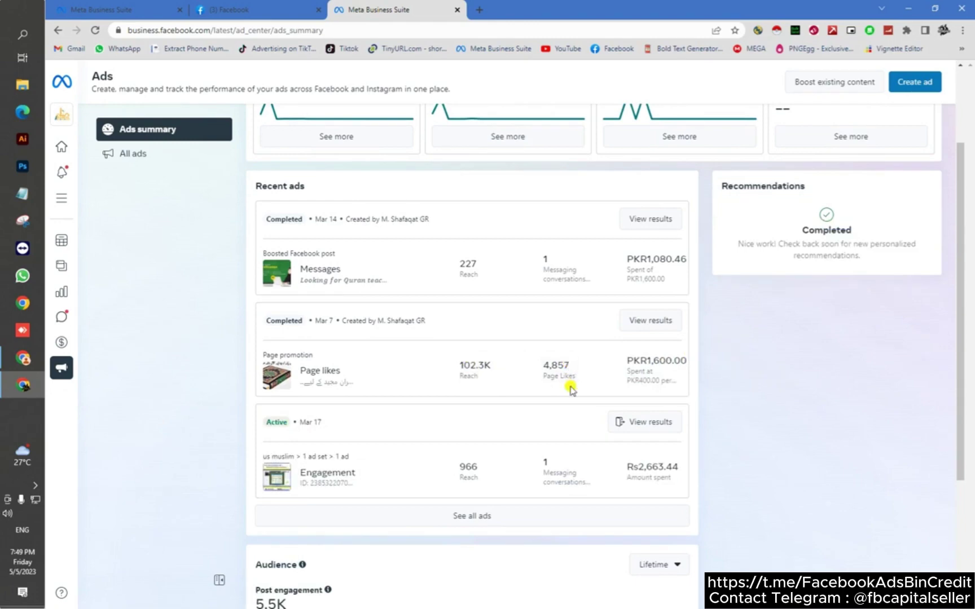
scroll(564, 379, down, 1)
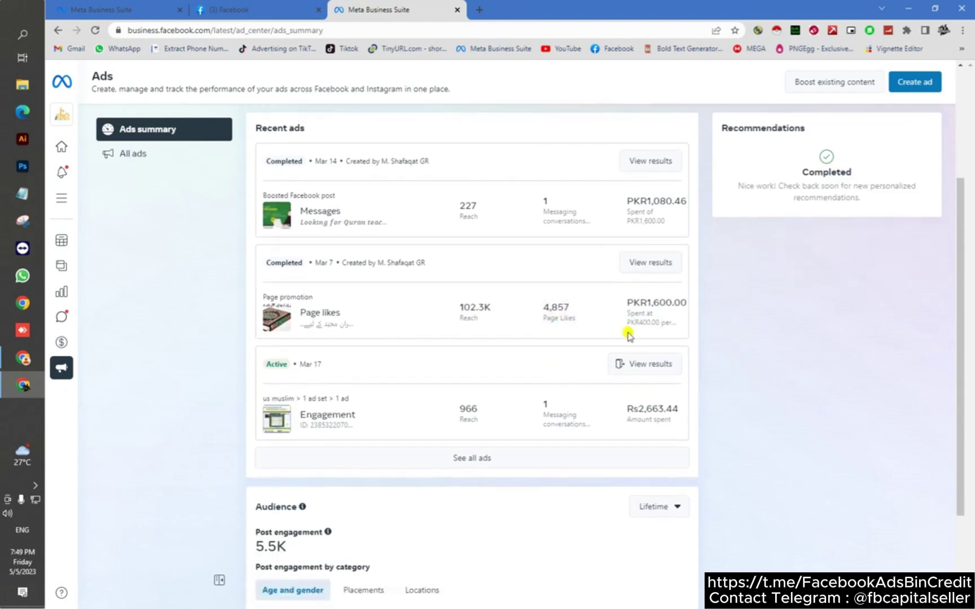